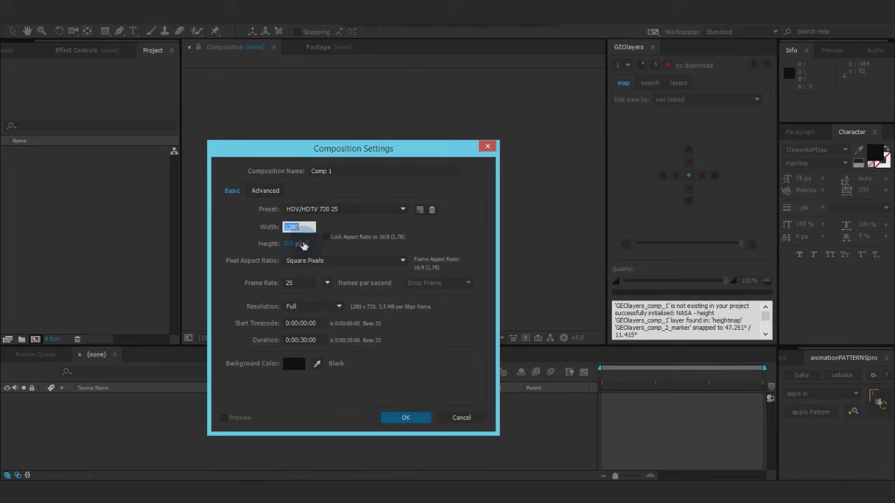
Step: Set the new composition to 1000×1000
text(1000)
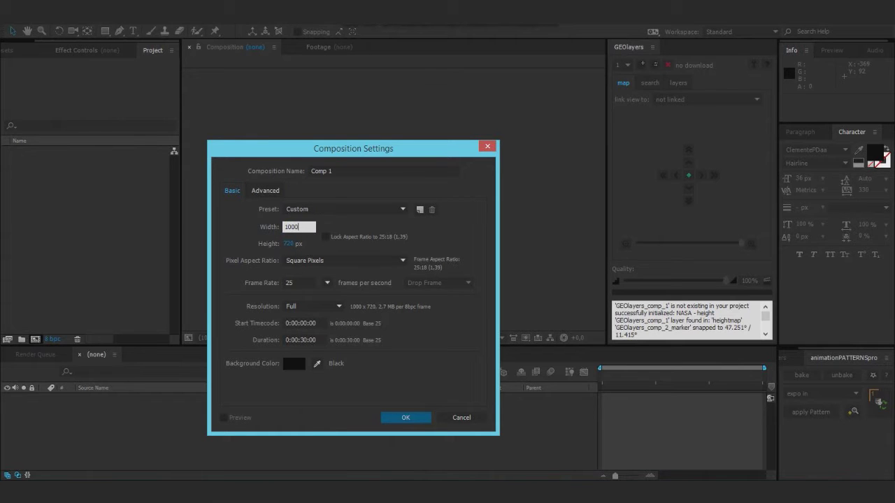
key(Tab)
text(1000)
key(Return)
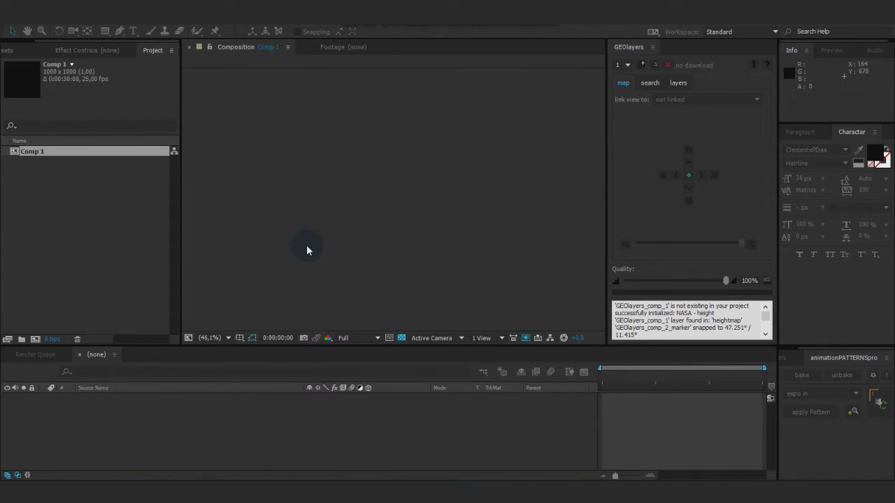
Step: Create a GEOlayers map comp from map slot 2, the Bing aerial map
click(627, 65)
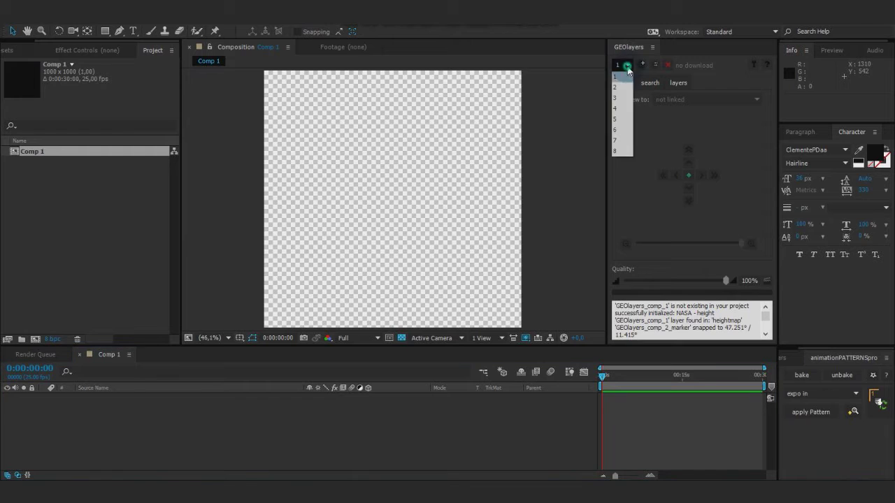
click(624, 120)
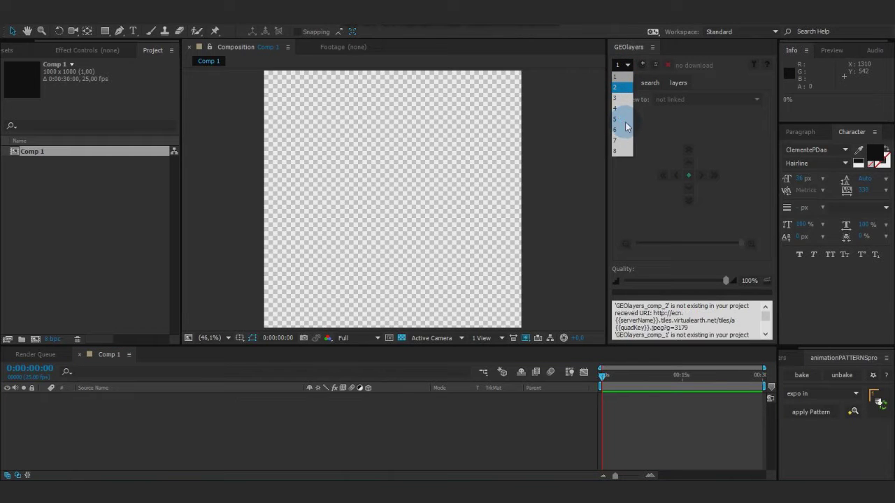
click(643, 64)
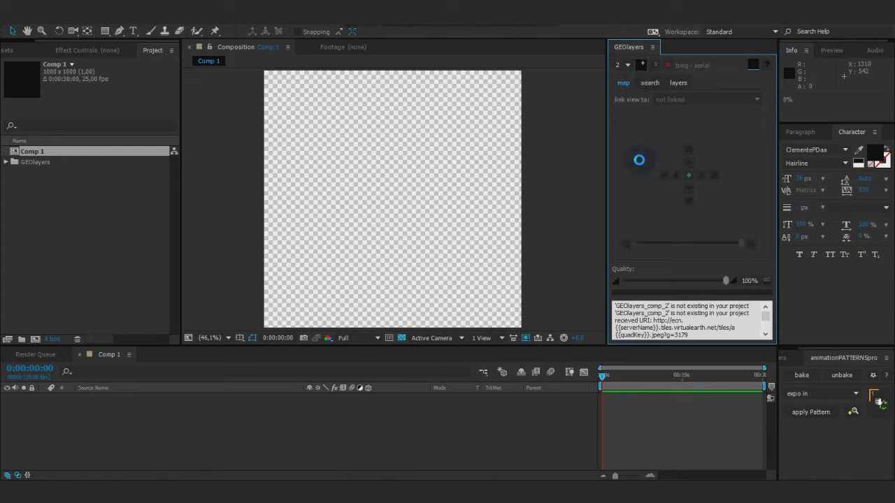
click(526, 312)
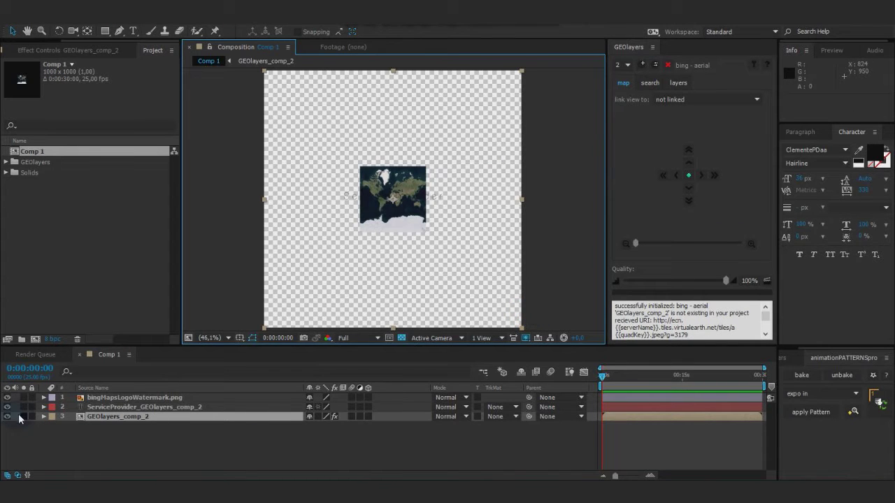
Step: Hide the watermark and provider layers, then zoom the map in to fill the comp
drag(7, 397, 7, 407)
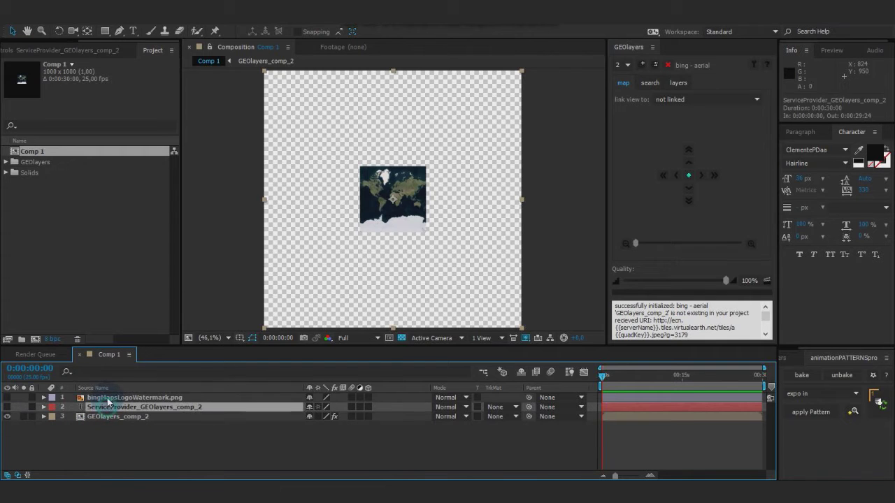
click(109, 416)
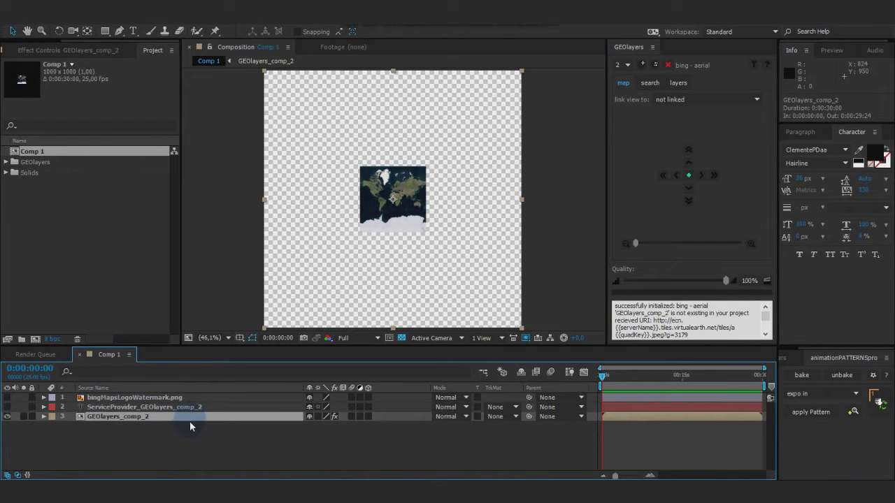
click(155, 414)
click(751, 244)
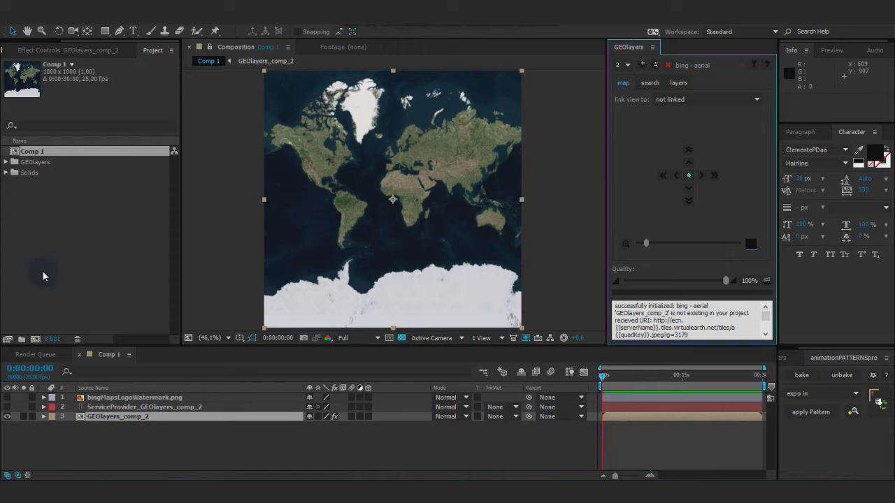
Step: Rename Comp 1 to 'texture' in the Project panel
click(33, 151)
click(33, 152)
text(te)
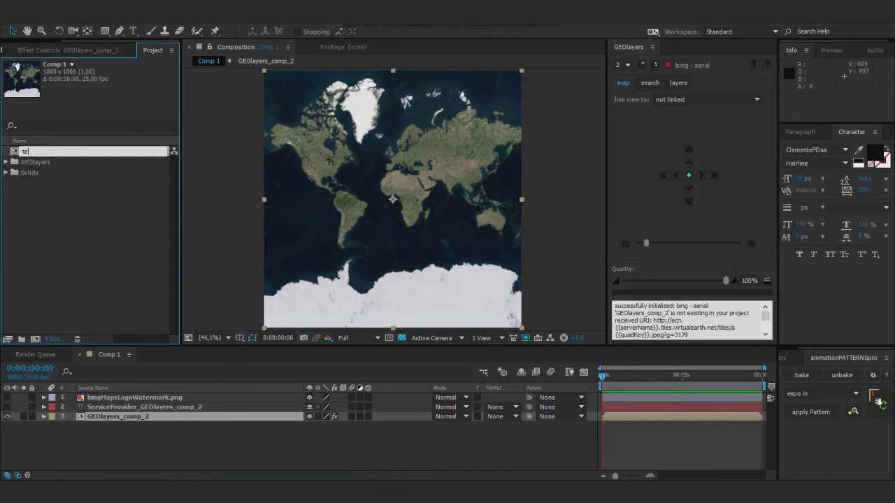
text(xture)
key(Return)
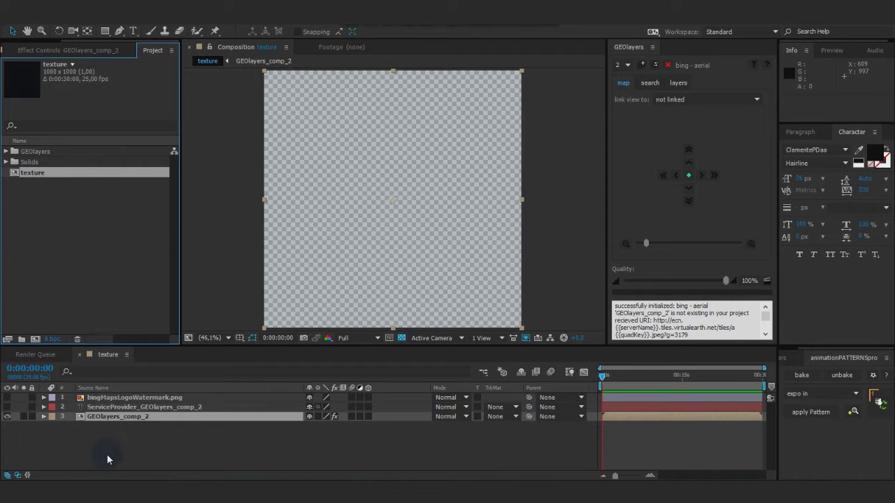
Step: Reload the aerial map, then switch GEOlayers to map slot 3 (NASA - height)
click(642, 65)
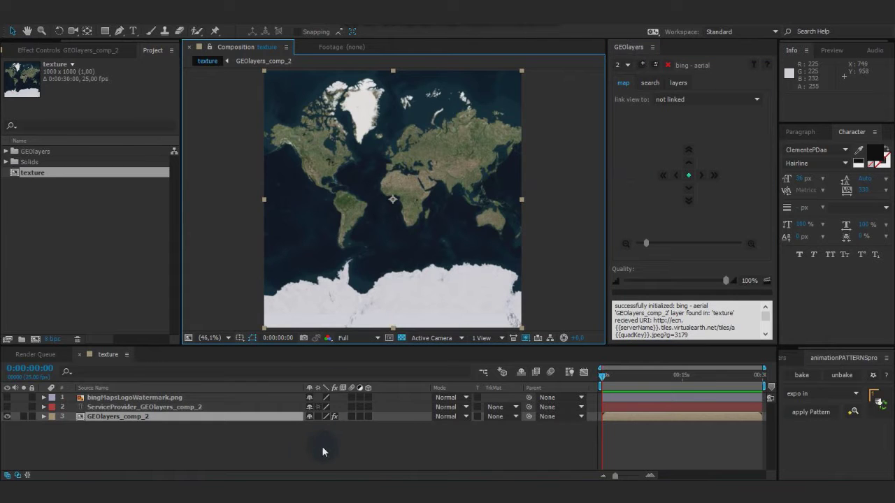
click(622, 64)
click(623, 98)
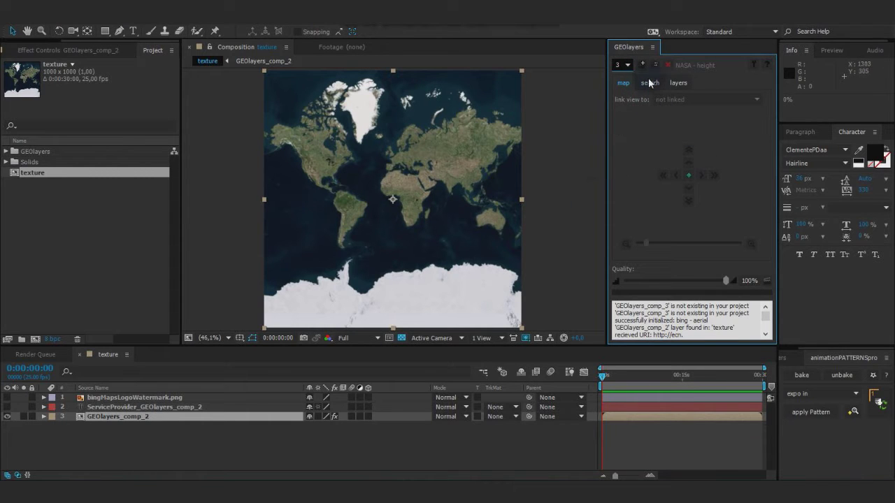
Step: Create a new composition named 'heightmap' and make its timeline active
click(35, 339)
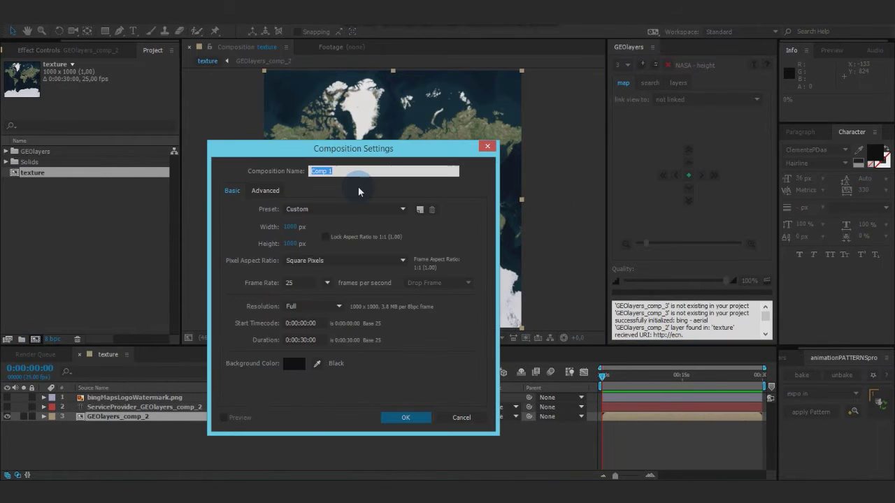
text(h)
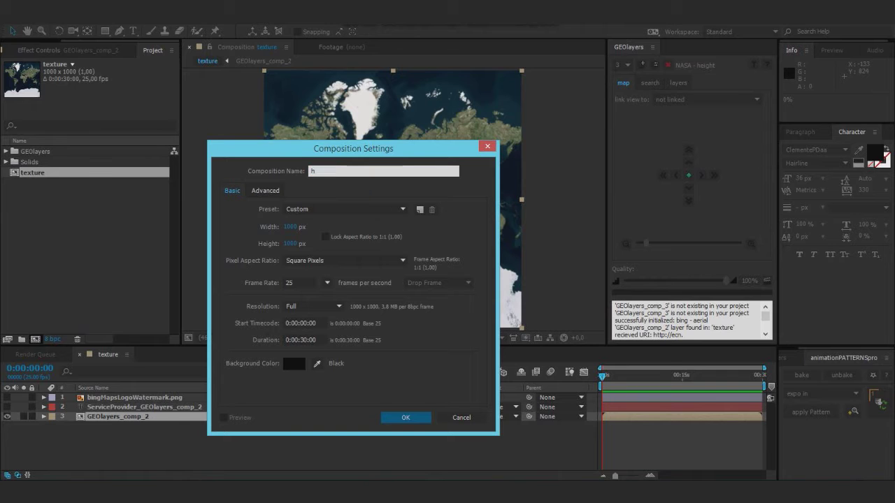
text(eightmap)
key(Return)
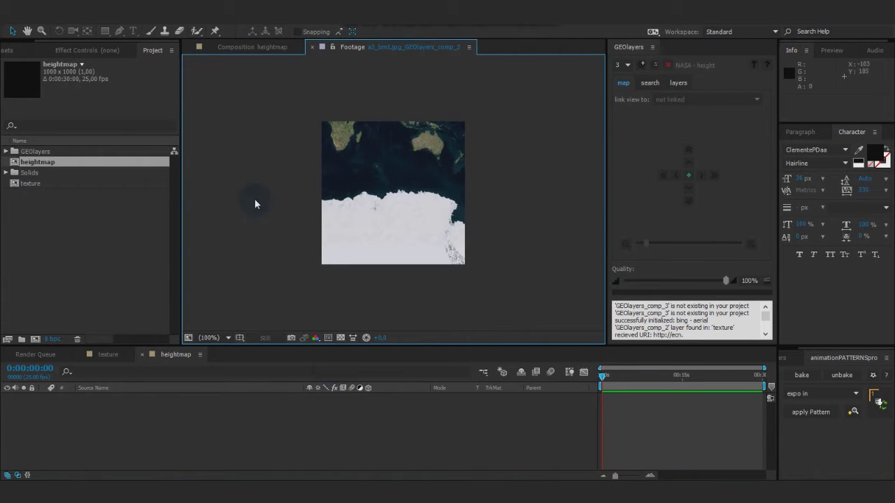
click(269, 49)
click(191, 409)
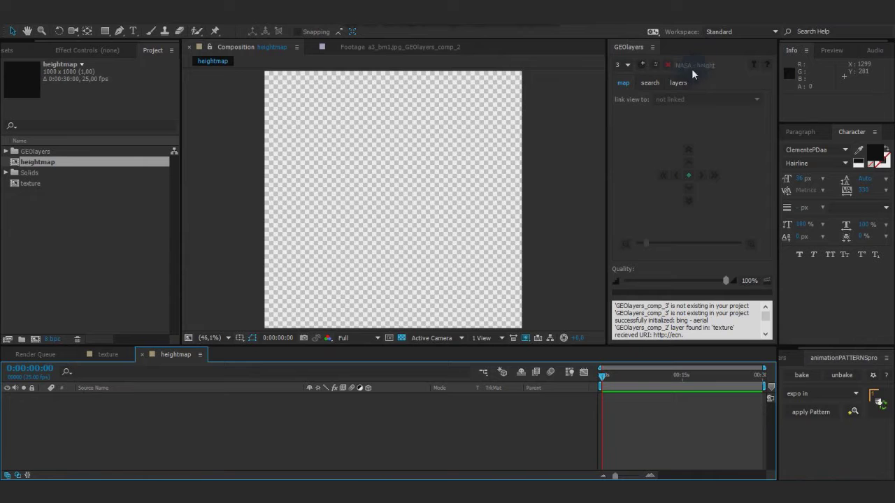
Step: Generate the NASA height map comp GEOlayers_comp_3 inside heightmap
click(643, 65)
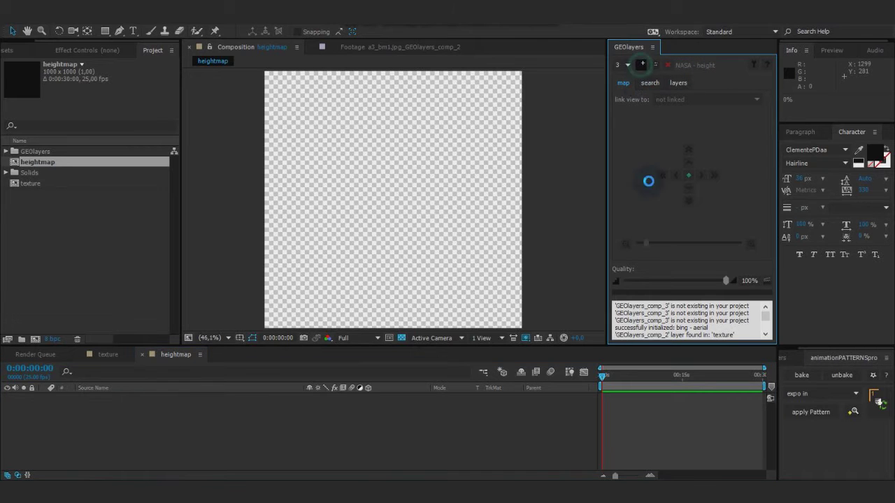
click(525, 316)
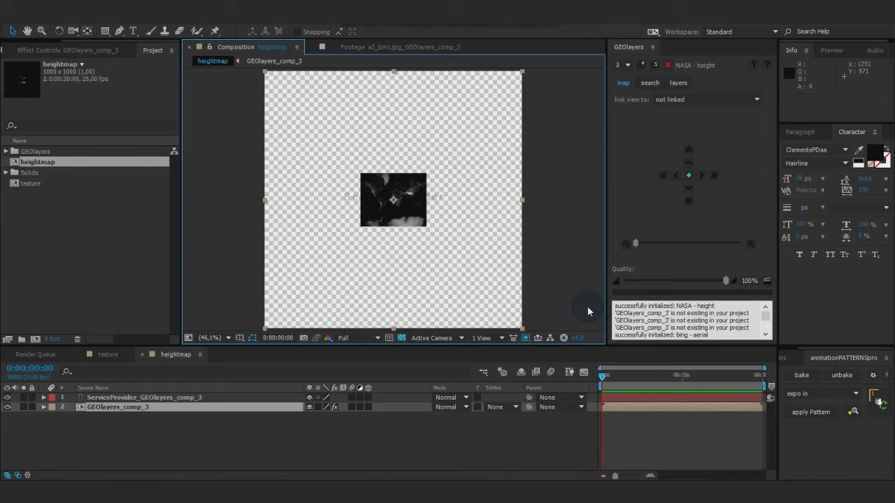
click(151, 408)
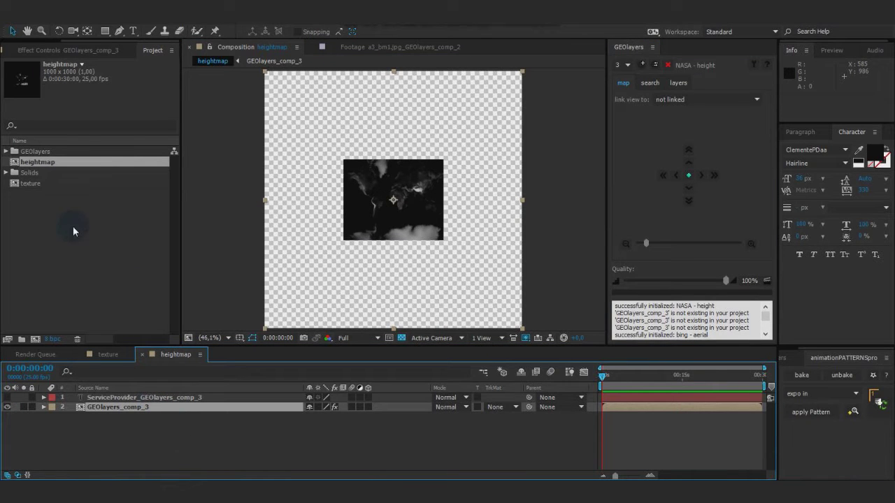
Step: Create Comp 1 using the 1280×720 25 fps preset
click(35, 339)
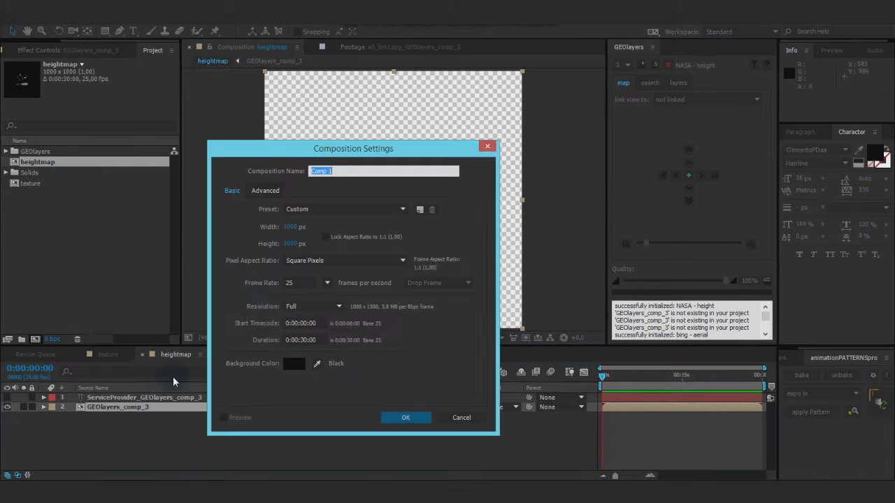
click(312, 209)
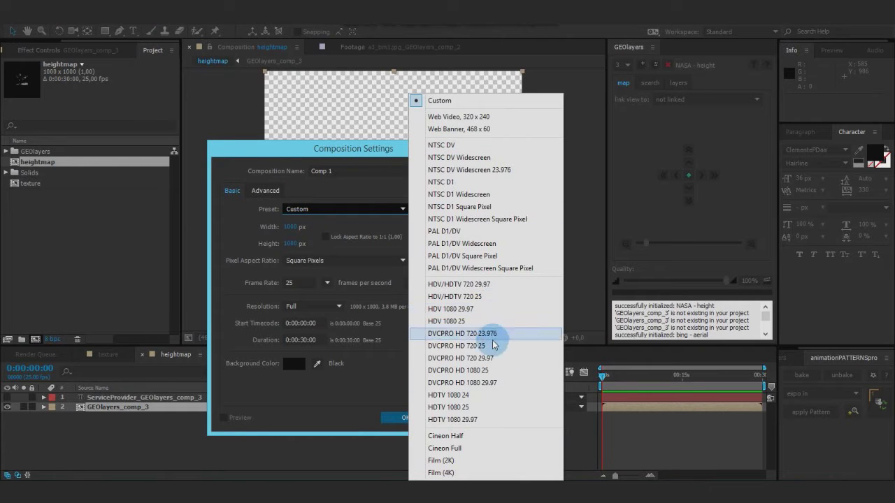
click(480, 298)
click(409, 417)
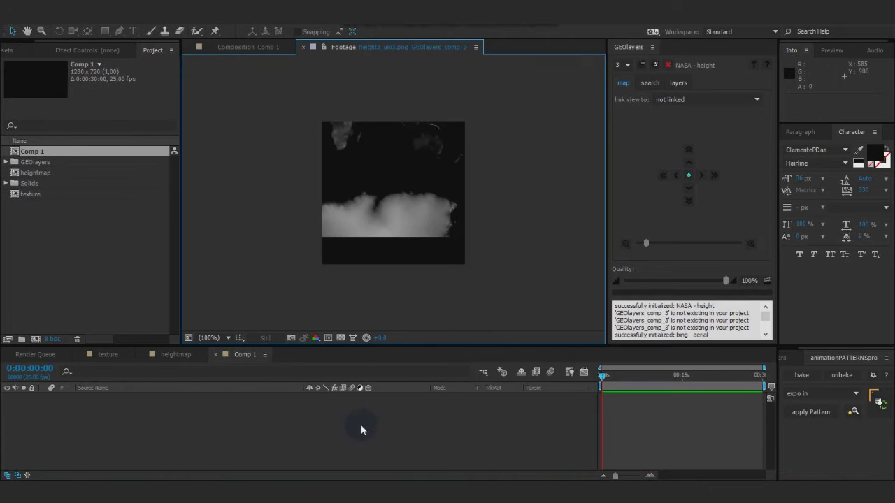
click(244, 445)
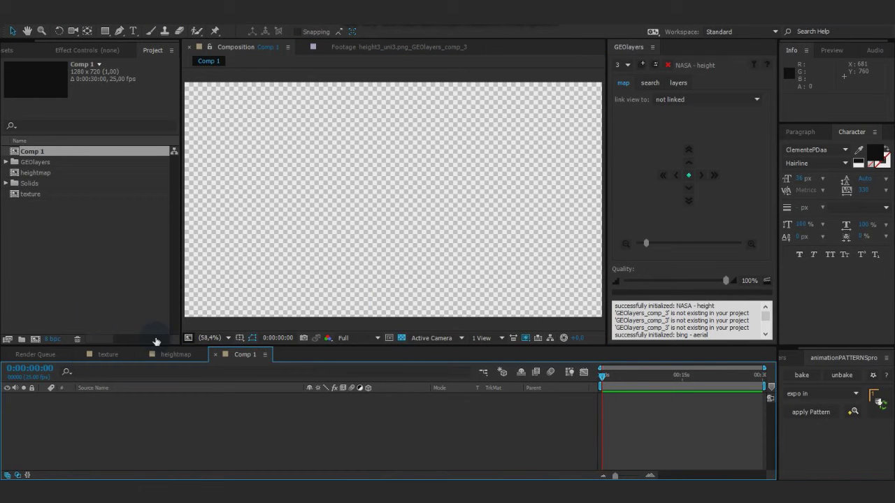
Step: Place the texture and heightmap comps as layers in Comp 1
click(32, 194)
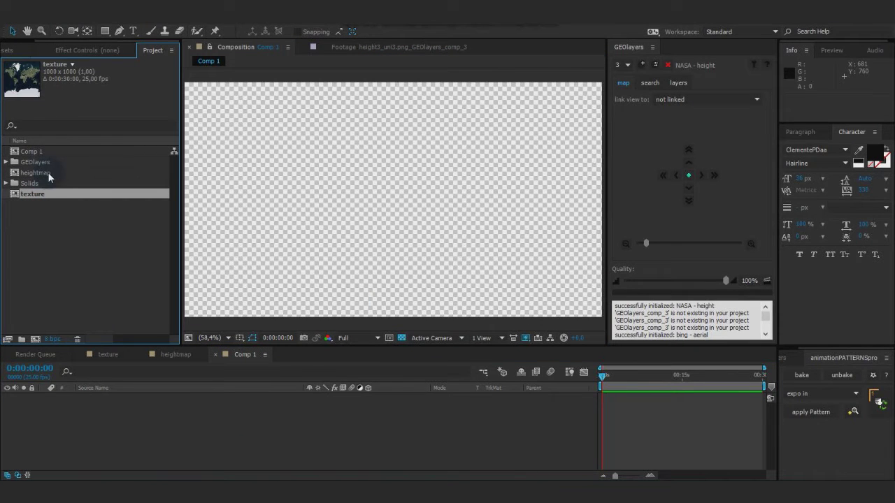
ctrl+click(39, 173)
drag(56, 183, 89, 423)
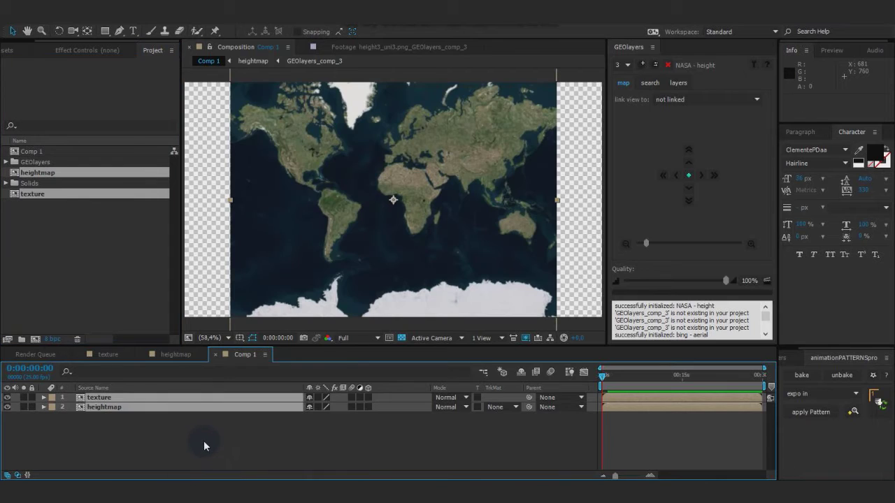
click(195, 446)
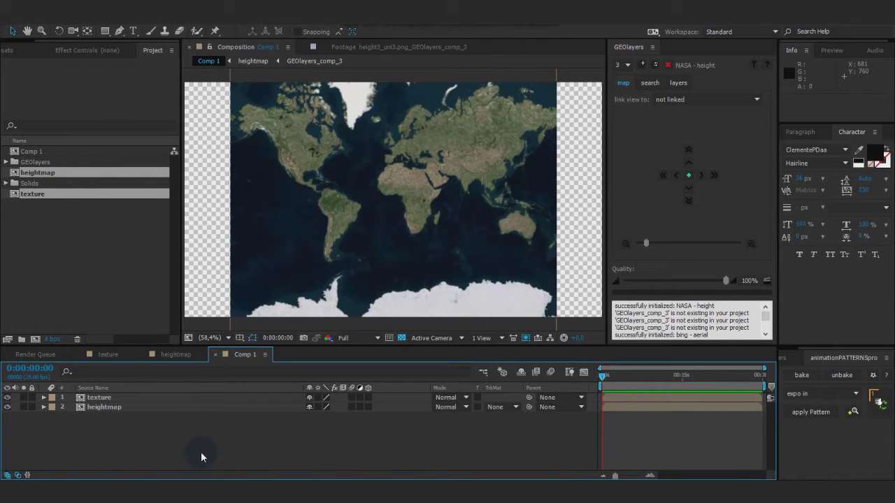
Step: Switch GEOlayers to map slot 1 and begin a new map comp
click(628, 66)
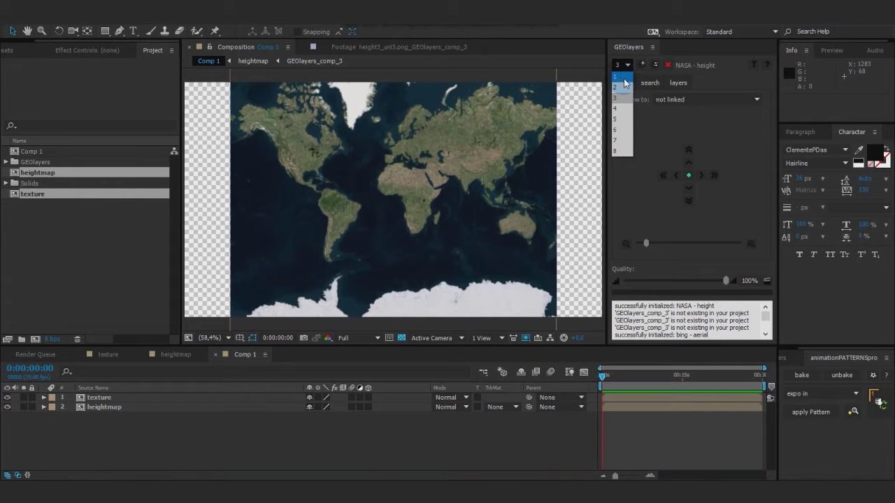
click(624, 77)
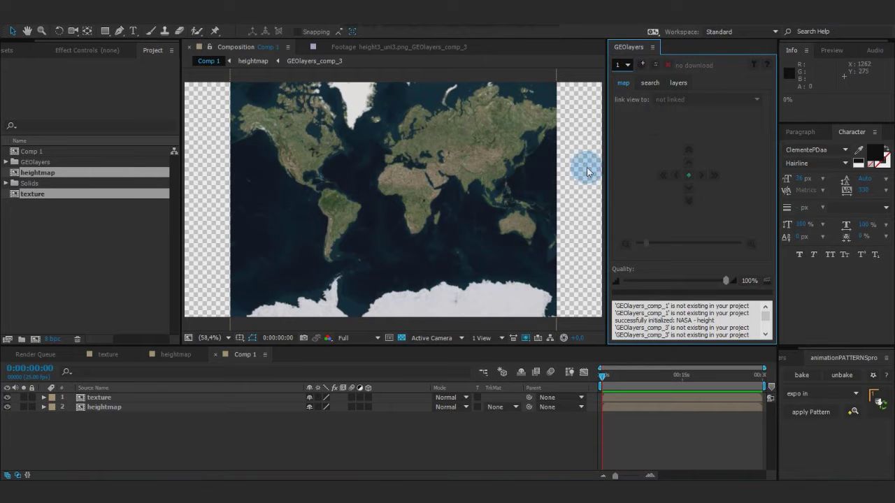
click(642, 64)
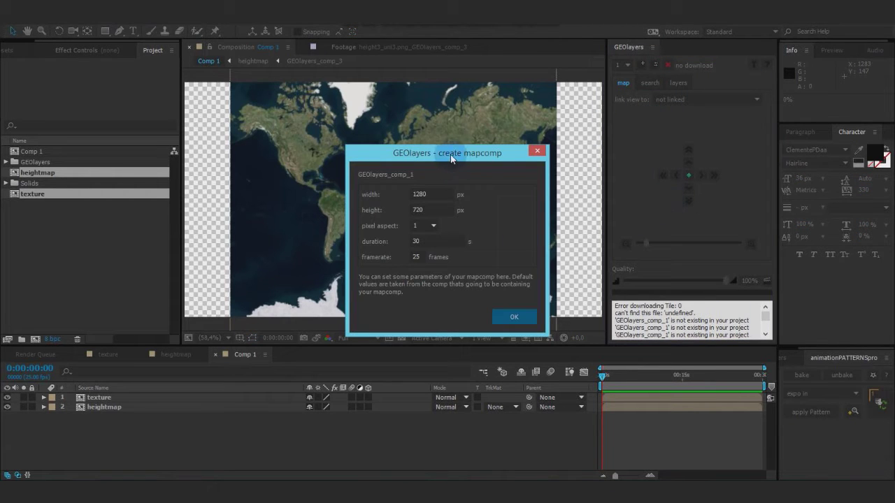
Step: Confirm the GEOlayers_comp_1 map comp and hide its ServiceProvider and map layers
click(515, 316)
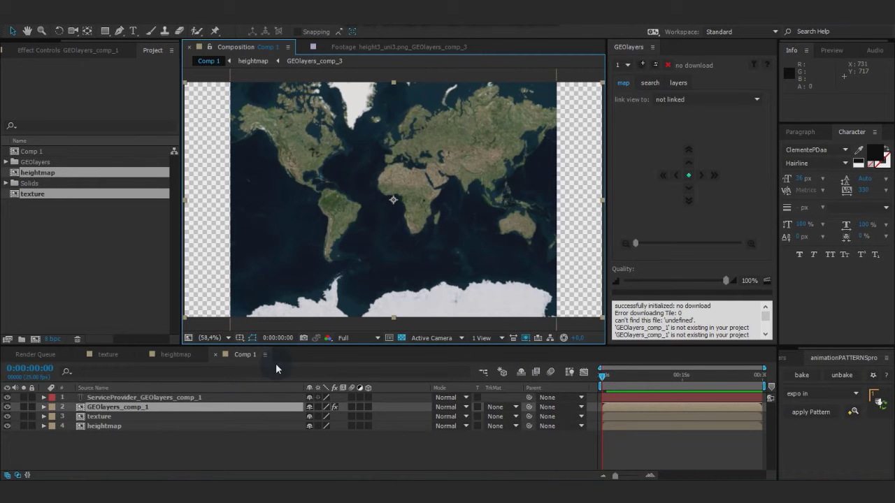
click(7, 397)
click(7, 407)
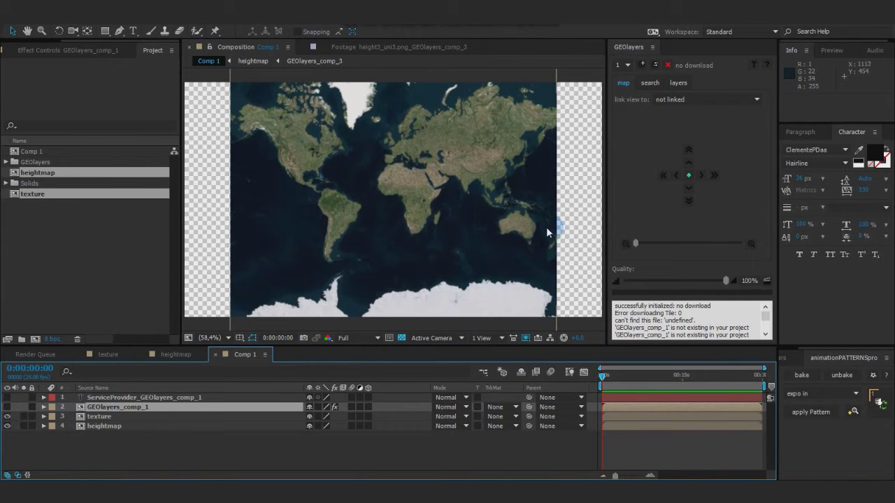
Step: Link the Bing aerial (slot 2) and NASA height (slot 3) map views to GEOlayers_comp_1
click(626, 65)
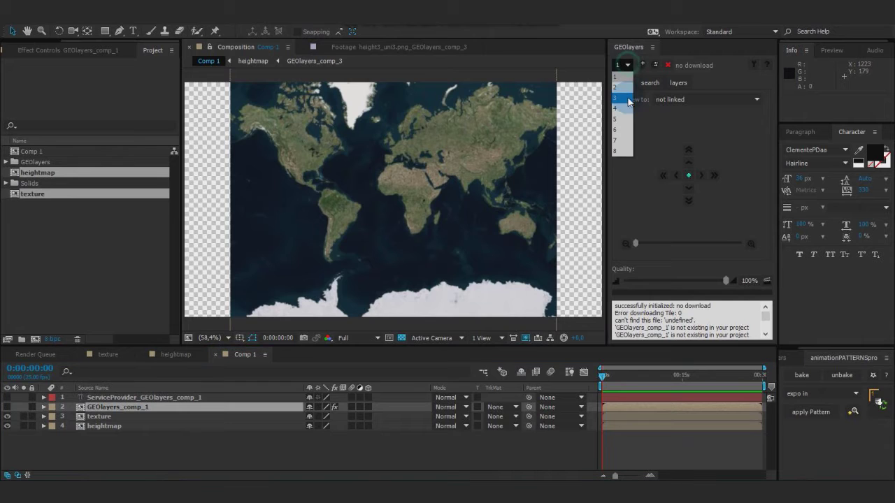
click(647, 150)
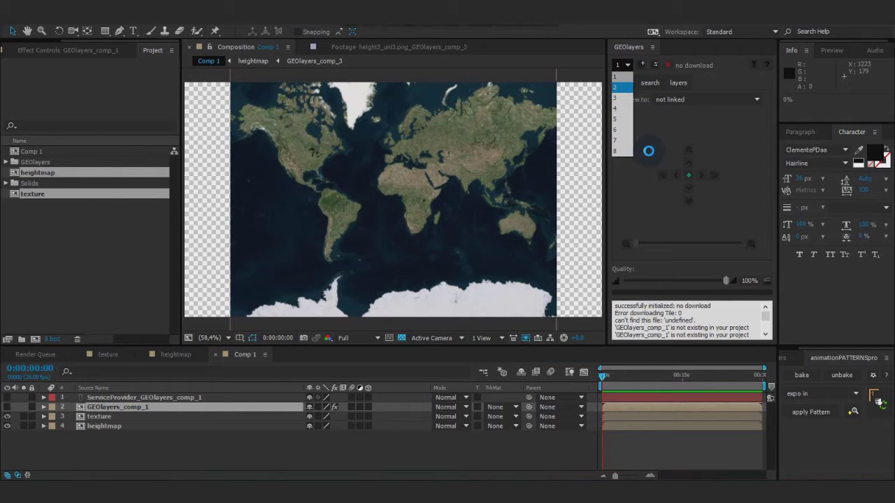
click(668, 99)
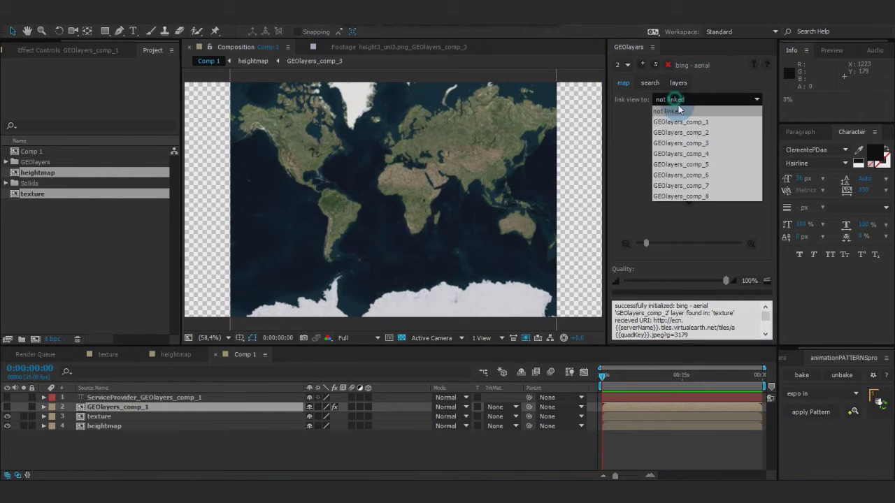
click(664, 112)
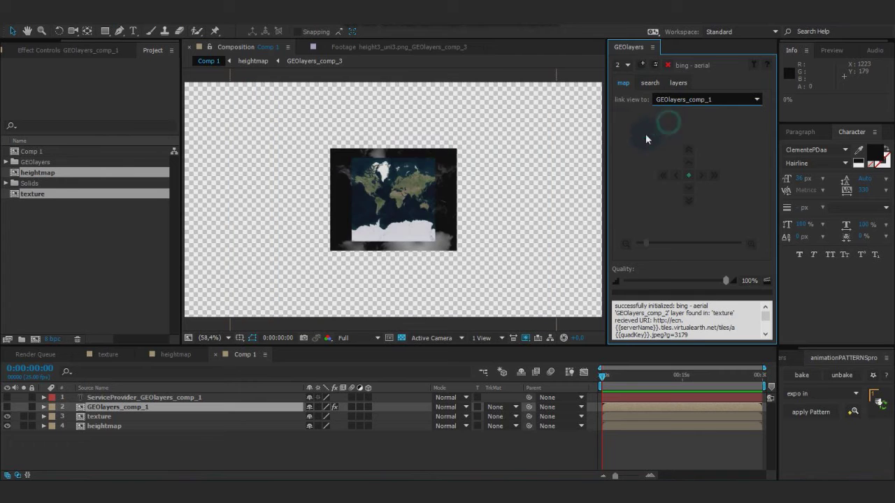
click(627, 65)
click(625, 99)
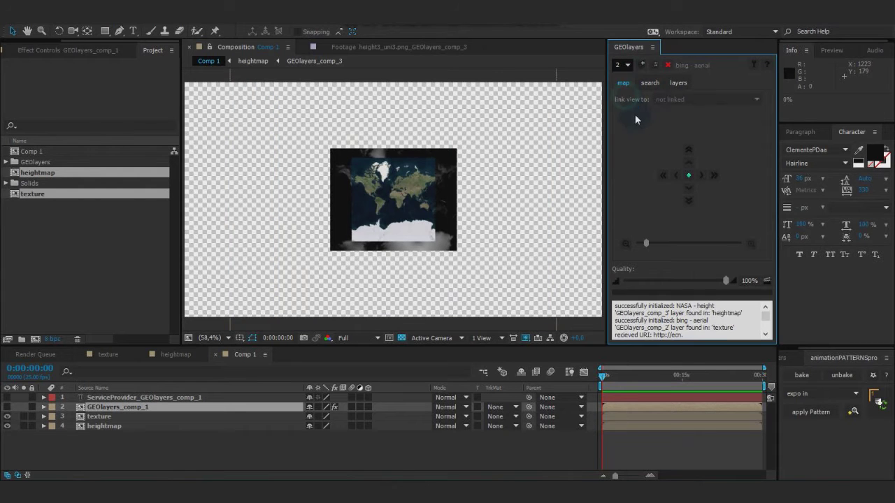
click(685, 100)
click(685, 138)
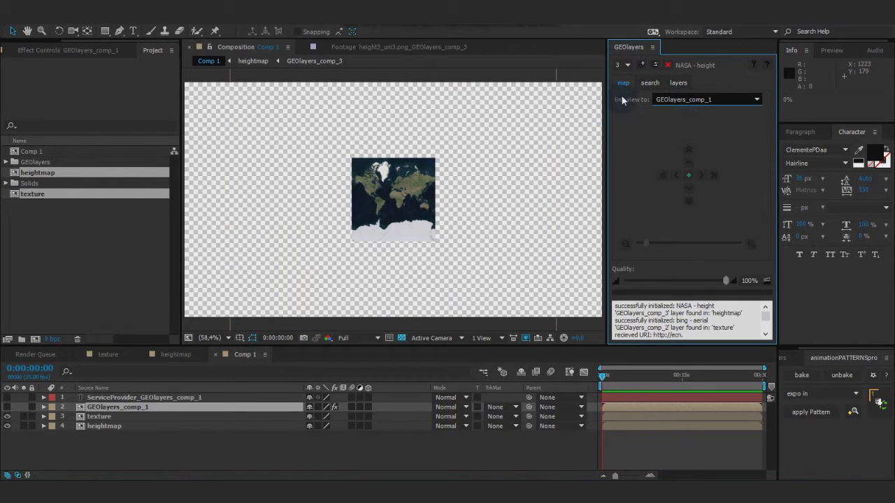
Step: Return to map slot 1 and test the linked zoom, into Africa and back to the world
click(627, 65)
click(625, 74)
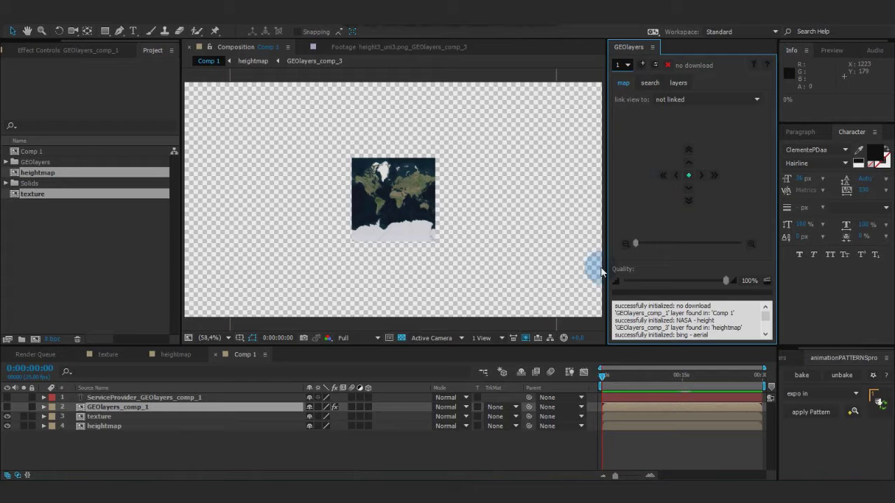
click(688, 189)
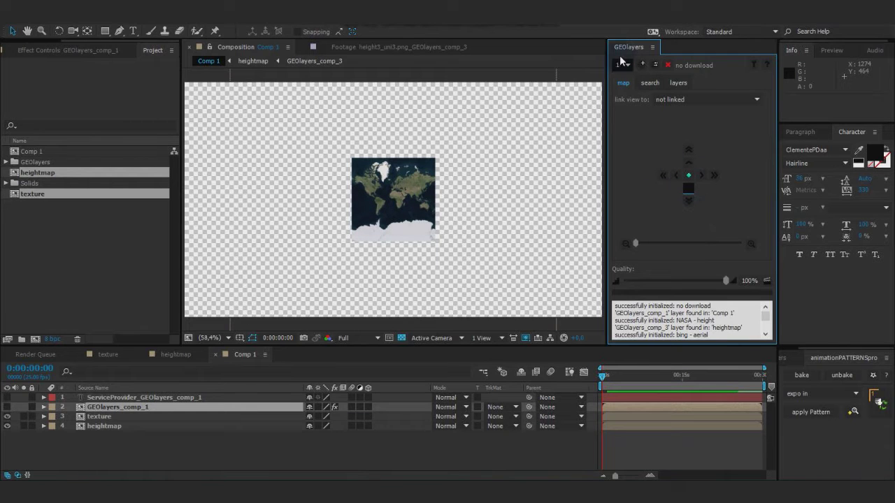
click(516, 266)
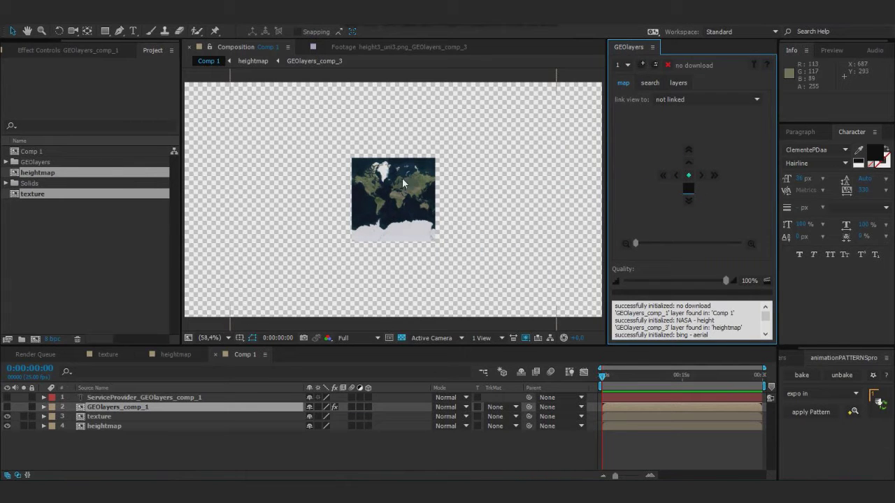
click(384, 247)
click(133, 417)
click(135, 426)
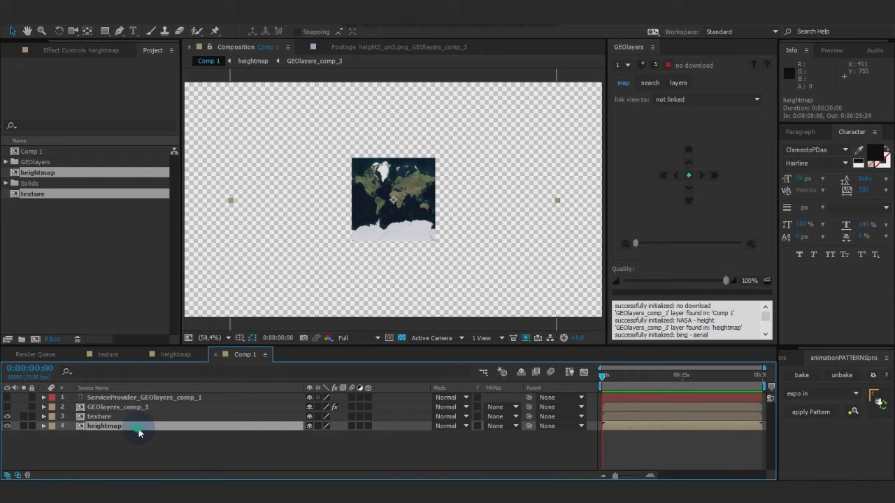
click(165, 448)
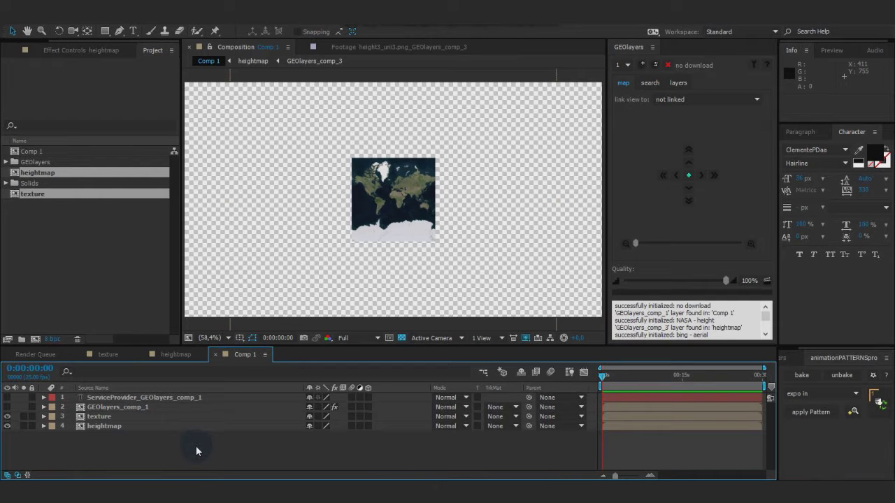
click(750, 244)
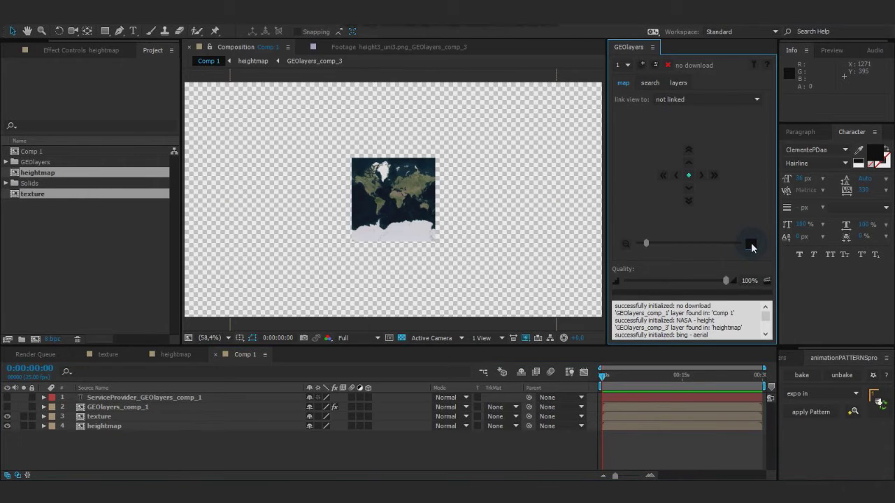
click(750, 245)
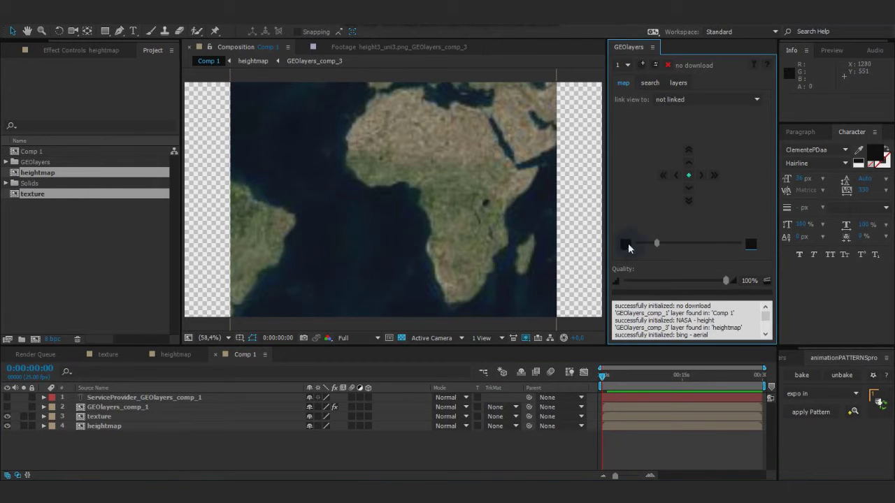
click(627, 246)
click(257, 445)
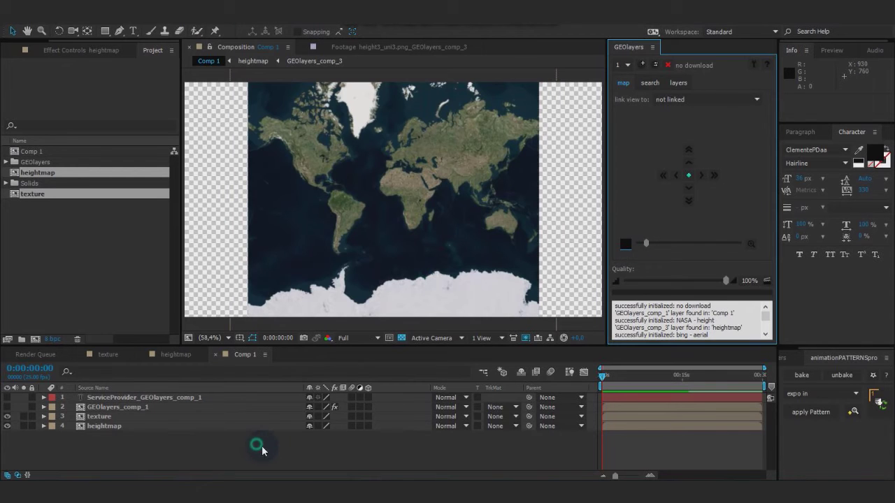
Step: Add a new gray solid layer, Gray Solid 1
key(ctrl+y)
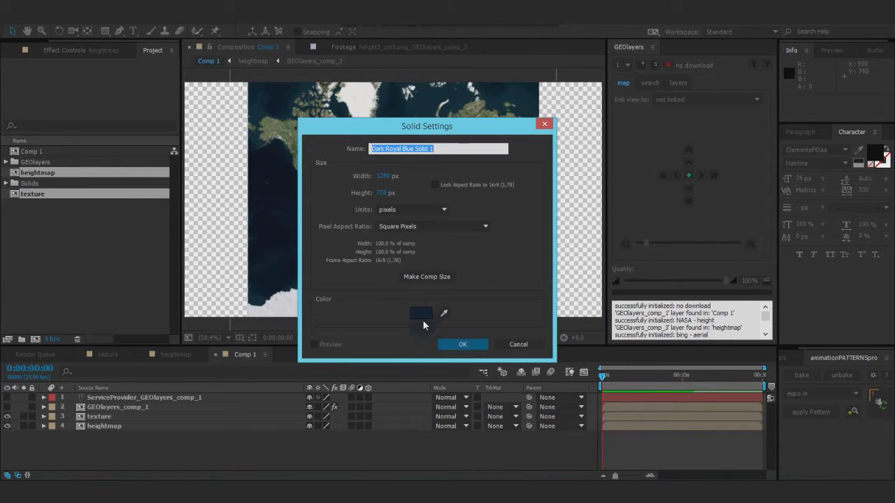
click(420, 313)
click(321, 358)
click(542, 285)
click(462, 344)
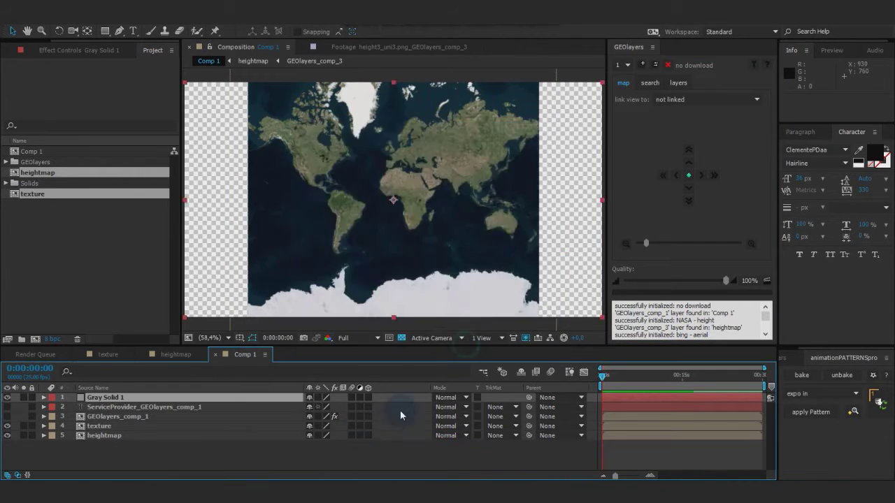
Step: Apply Trapcode Mir, found by searching 'MIR', to Gray Solid 1
key(ctrl+5)
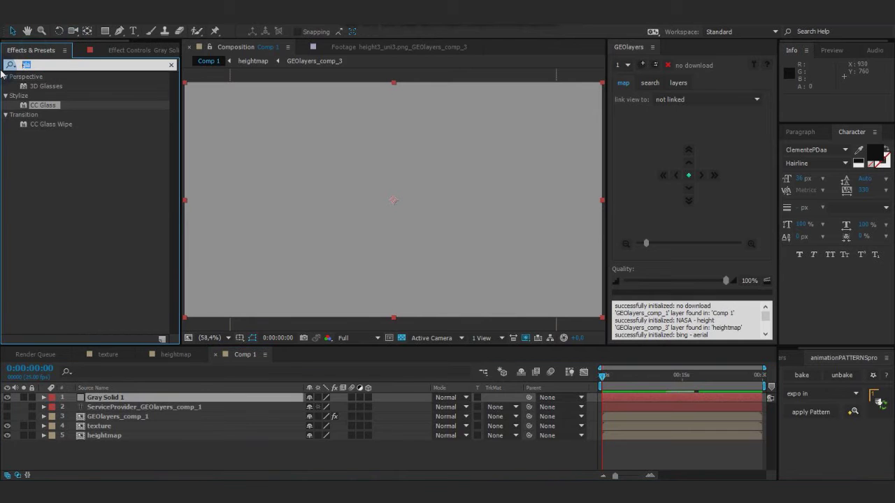
text(MIR)
drag(37, 325, 115, 403)
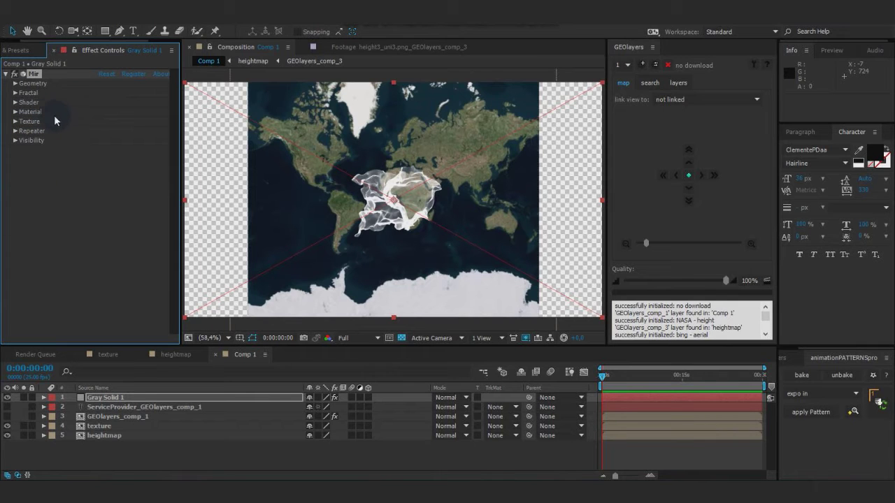
click(15, 83)
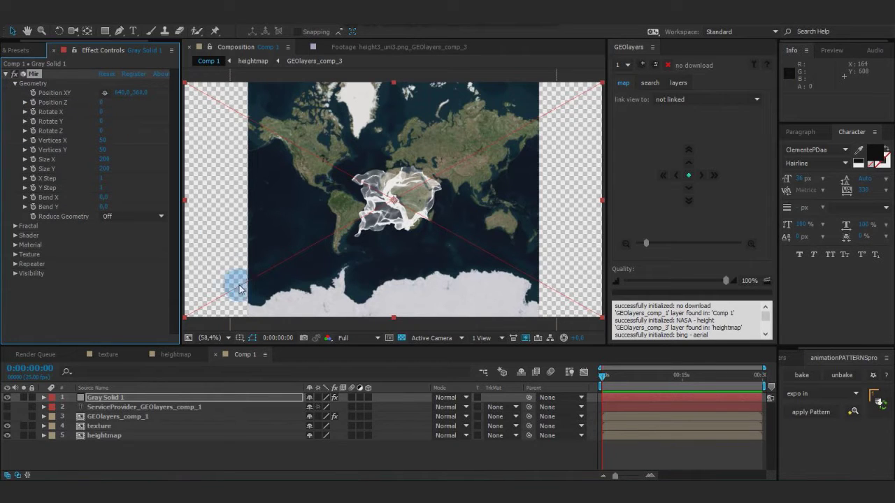
Step: Set Mir's Vertices X, Vertices Y, Size X and Size Y all to 1000
click(103, 139)
text(1000)
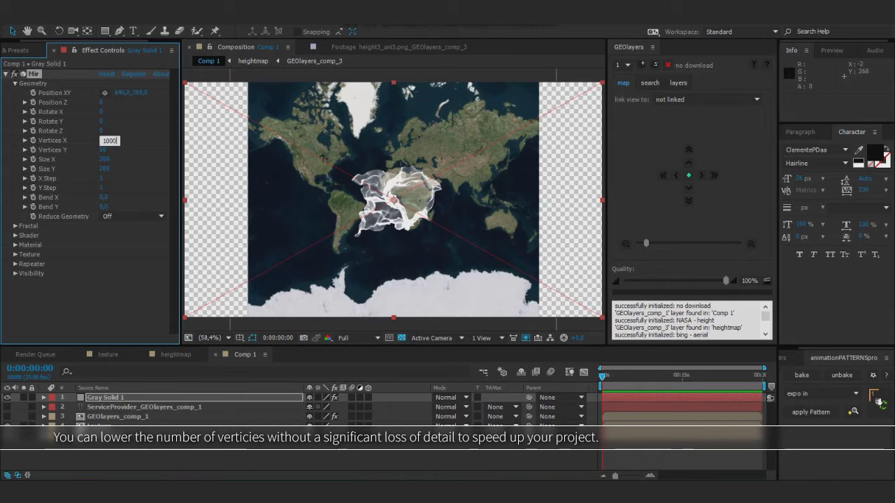
key(Return)
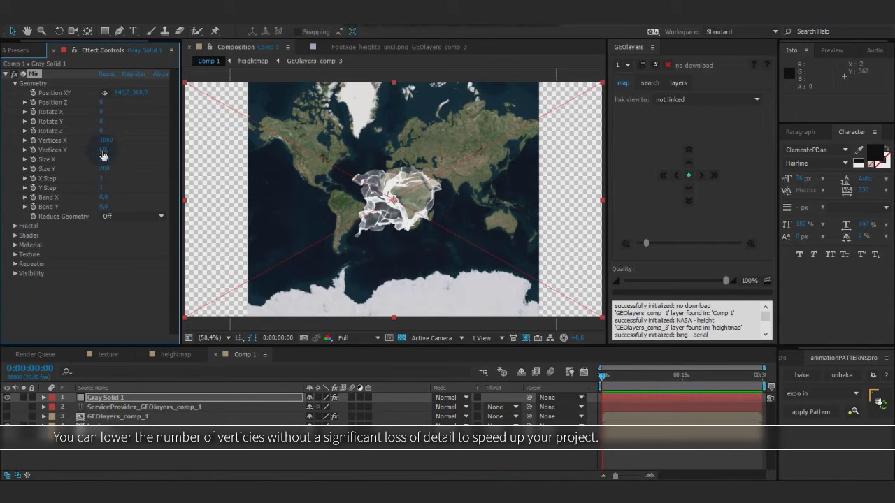
click(102, 151)
text(1000)
key(Return)
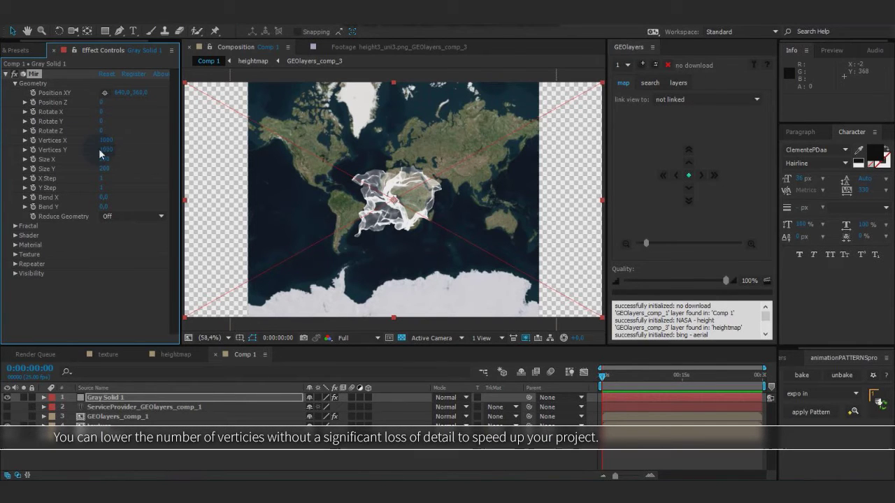
click(103, 159)
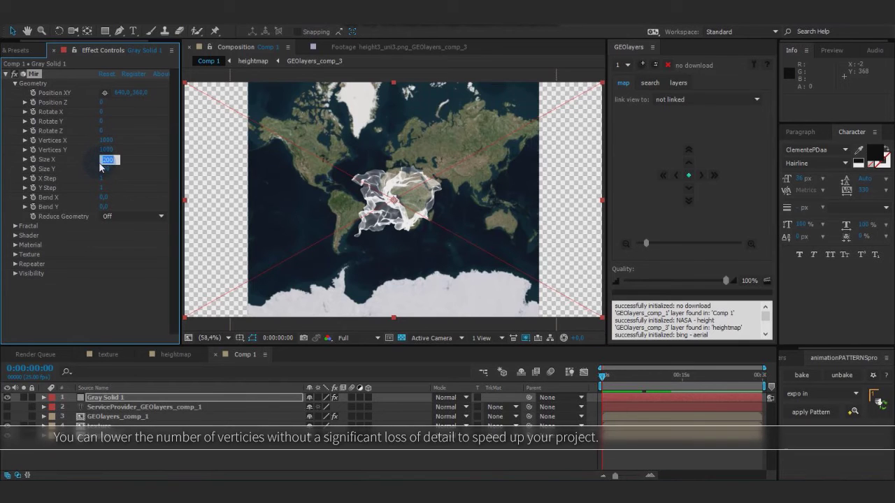
text(1000)
key(Return)
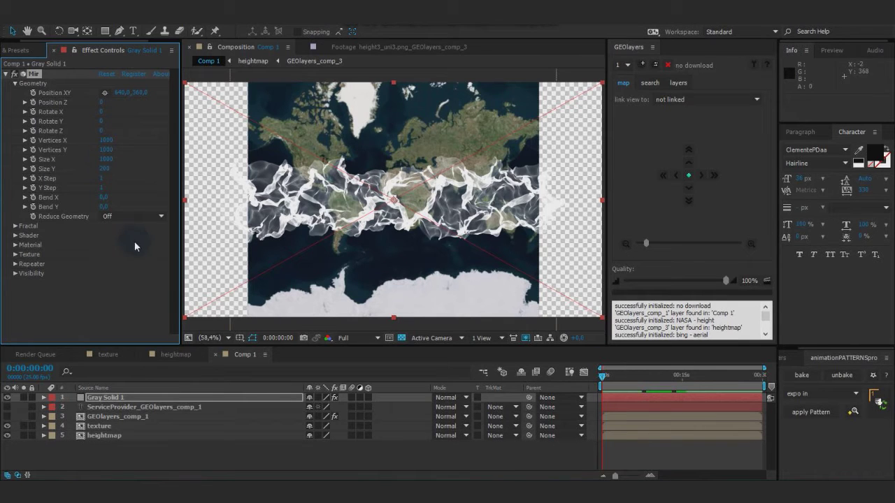
click(104, 169)
text(1000)
key(Return)
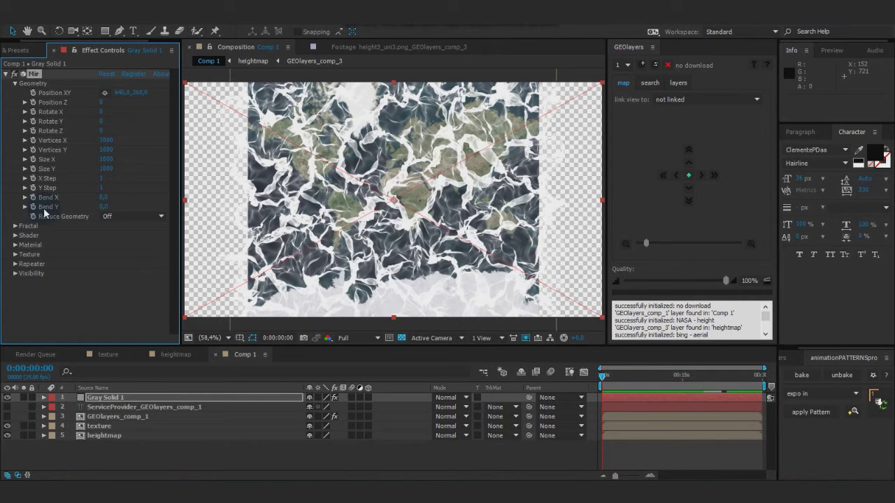
Step: In Mir's Fractal group, set Amplitude Layer to '5. heightmap'
click(16, 226)
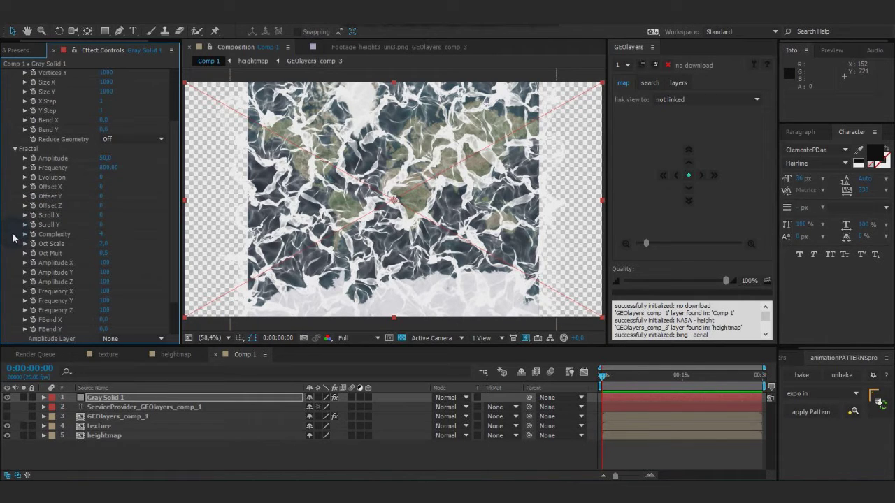
drag(173, 155, 182, 189)
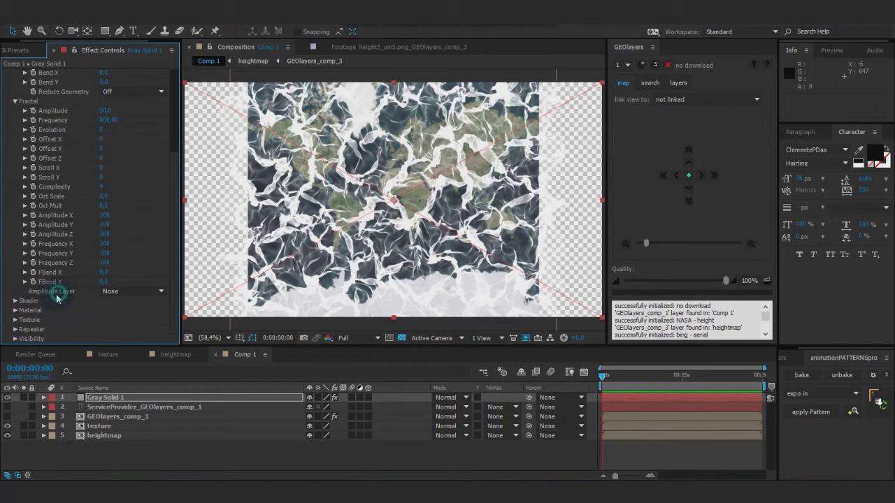
click(129, 291)
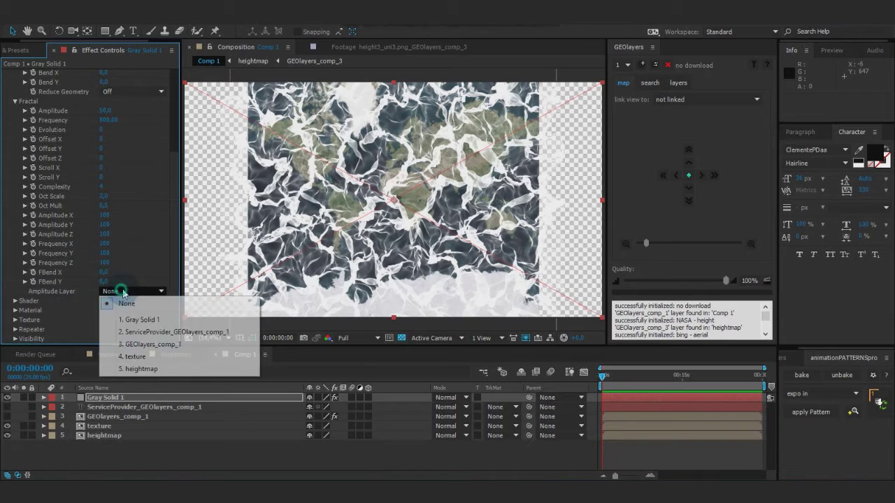
click(155, 373)
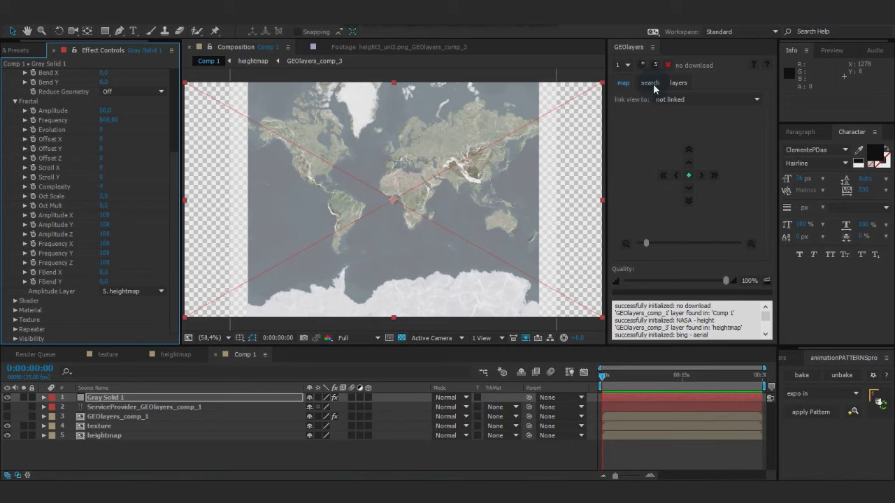
Step: Zoom the GEOlayers map in, pan west to centre South America, and zoom in again
click(751, 243)
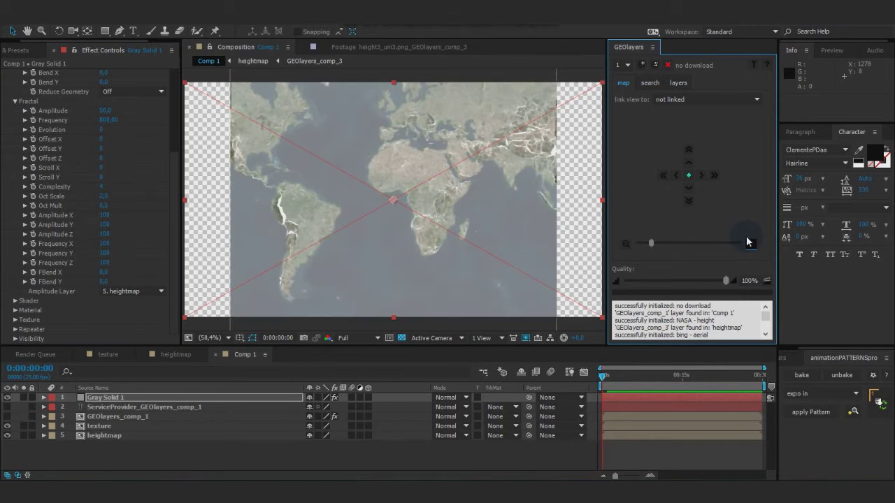
click(702, 179)
click(675, 178)
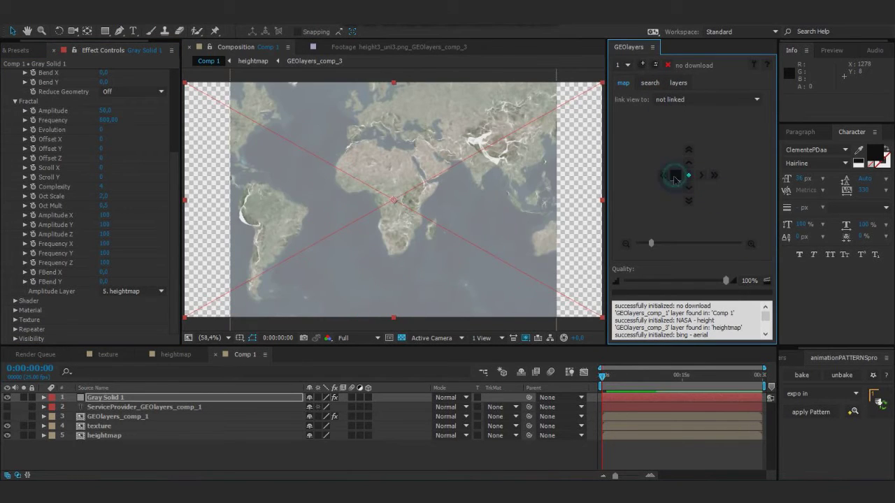
click(675, 180)
click(676, 179)
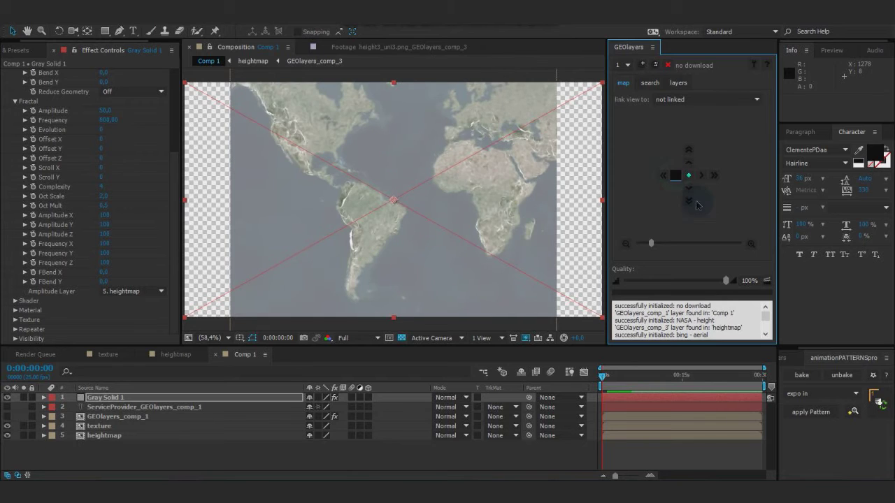
click(675, 179)
click(752, 244)
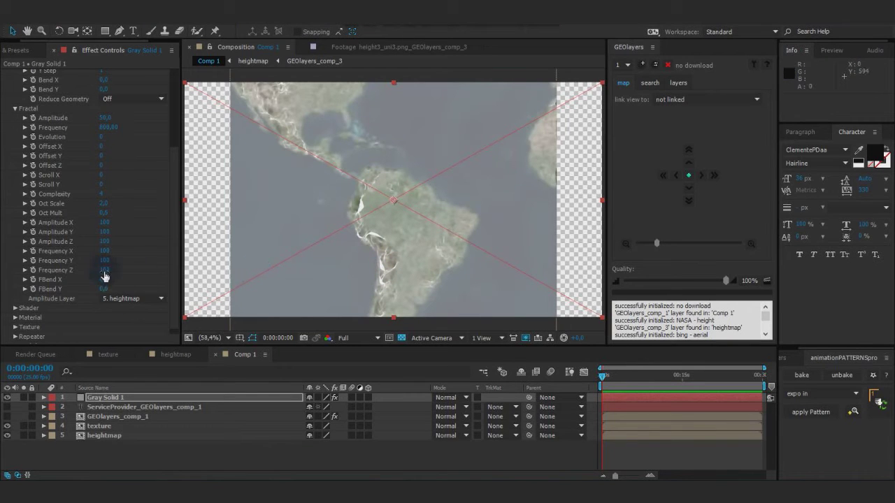
Step: Set Mir's Frequency X, Frequency Y, Amplitude X and Amplitude Y to 0
click(105, 250)
text(0)
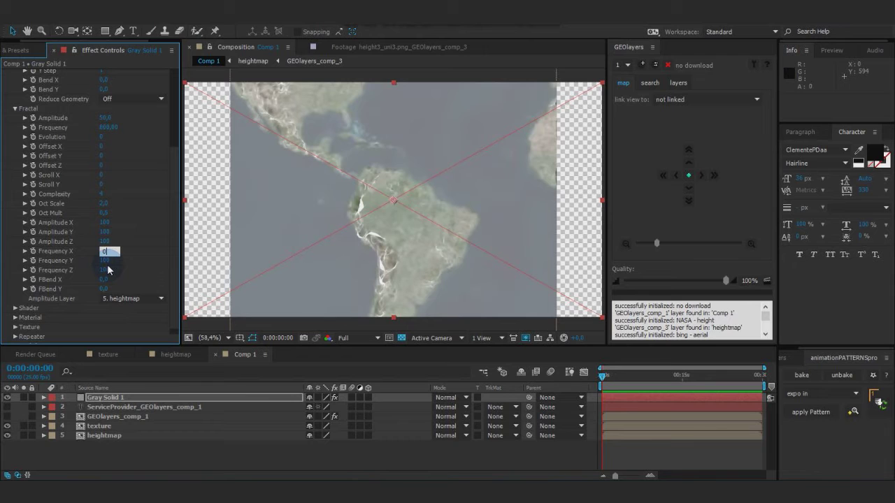
click(105, 260)
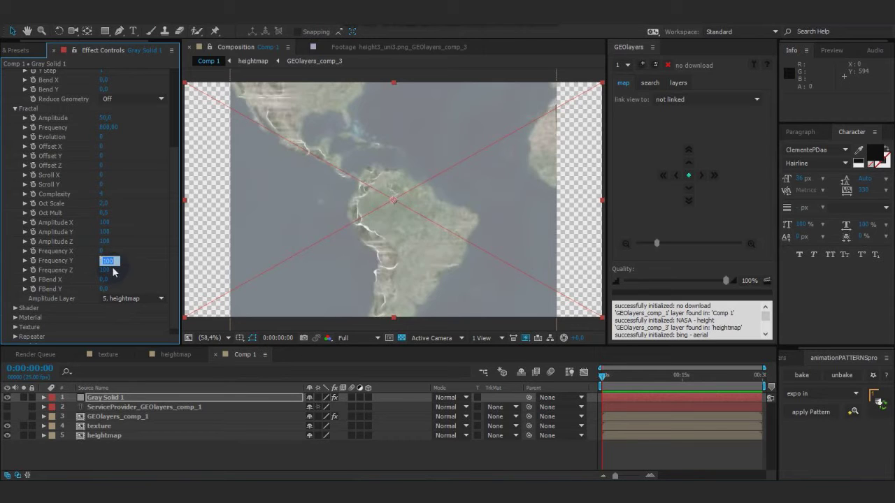
text(0)
click(105, 222)
text(0)
click(107, 232)
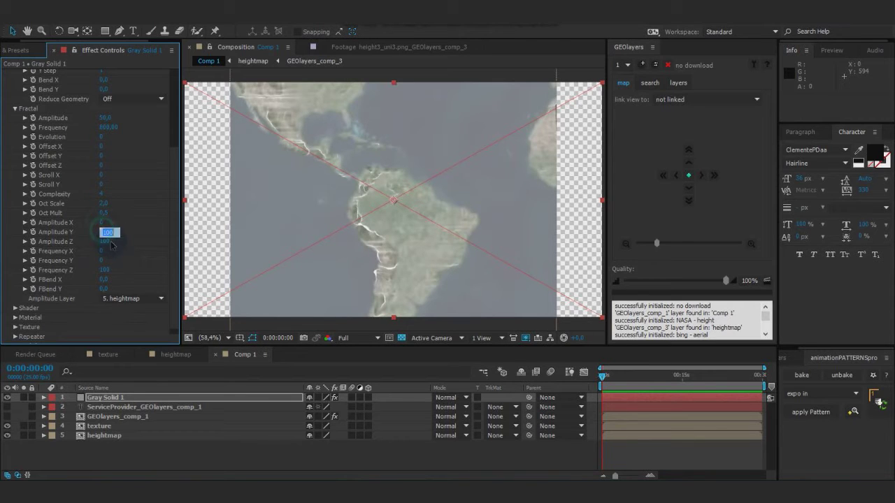
text(0)
click(102, 316)
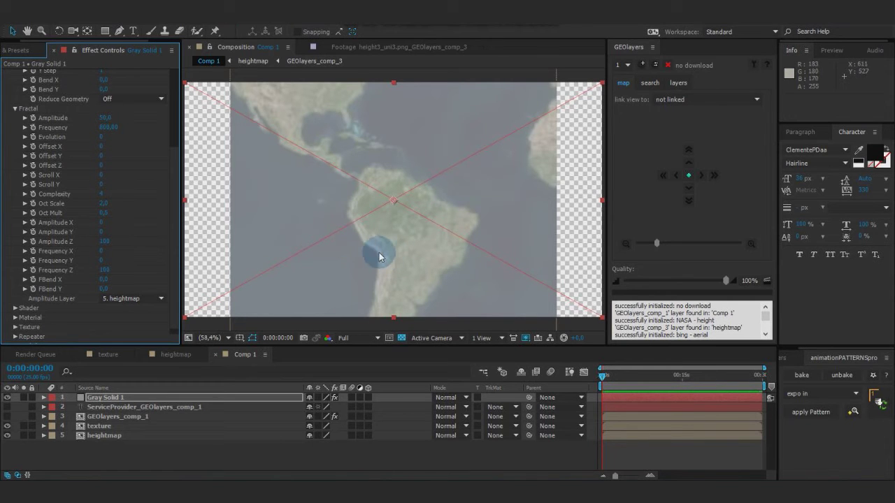
scroll(171, 255, down, 1)
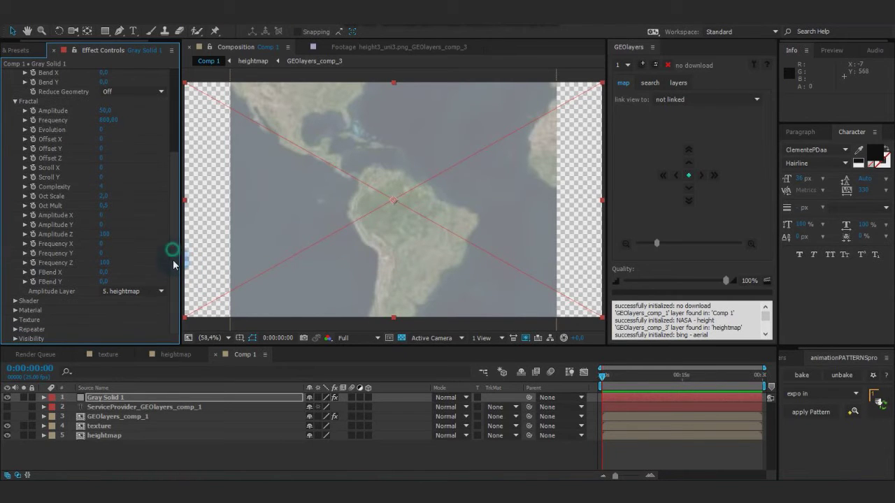
Step: In Mir's Shader group, set Shader to Flat and Blend from Add to Normal
click(15, 300)
scroll(139, 286, down, 3)
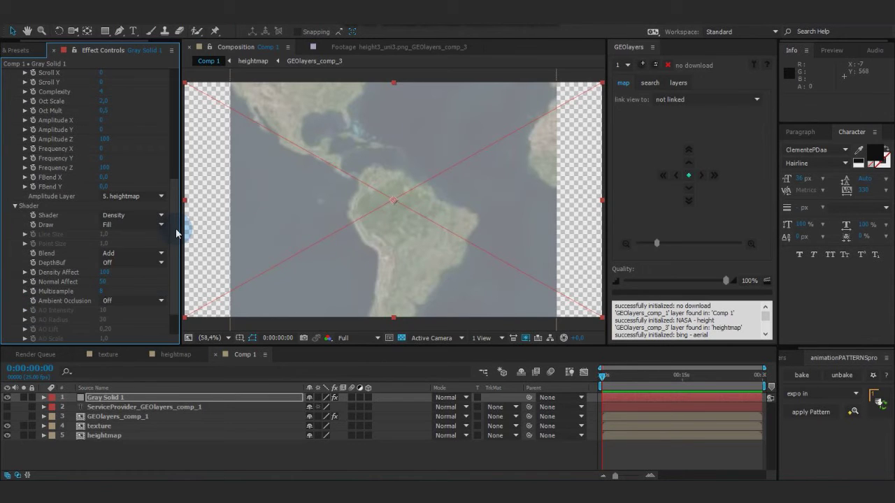
scroll(176, 228, down, 3)
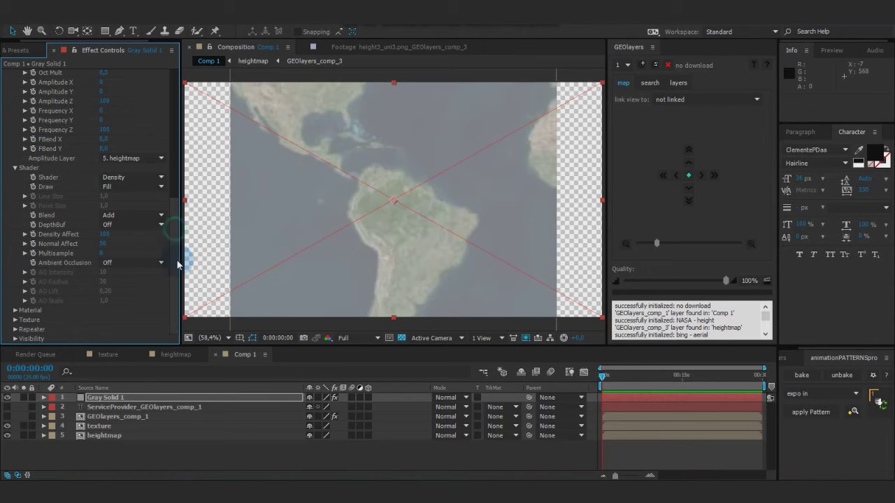
click(147, 180)
click(135, 215)
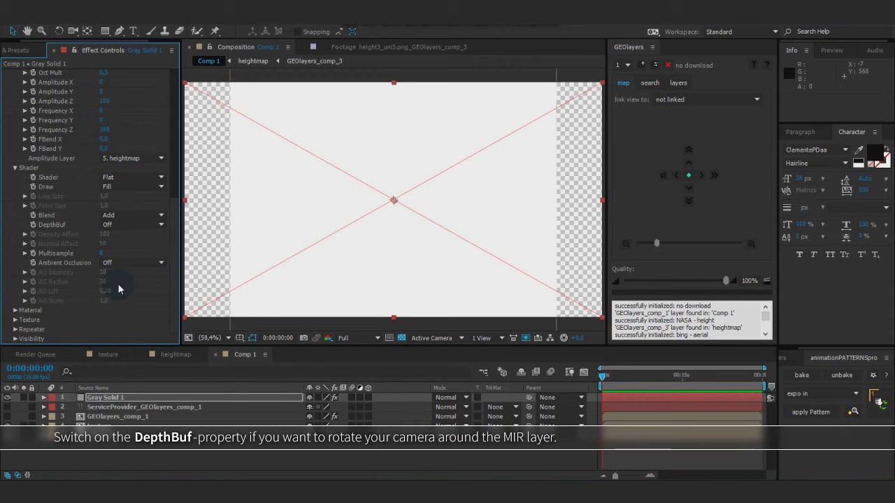
click(126, 217)
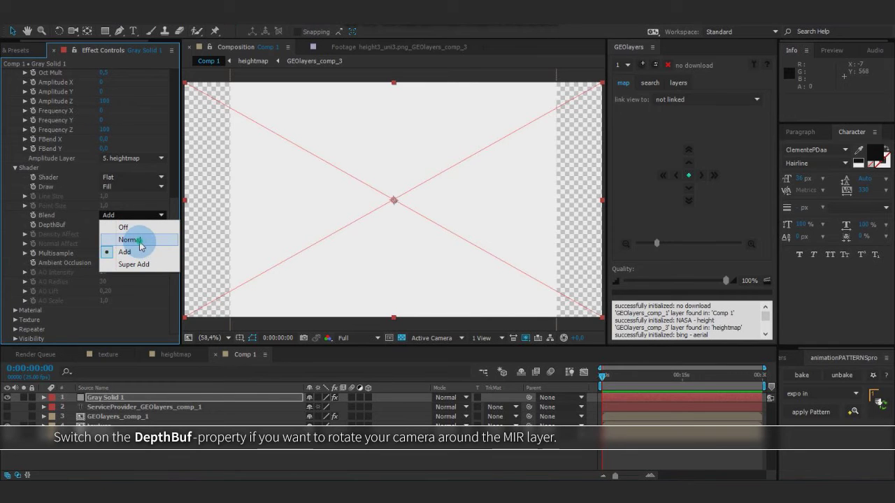
click(136, 241)
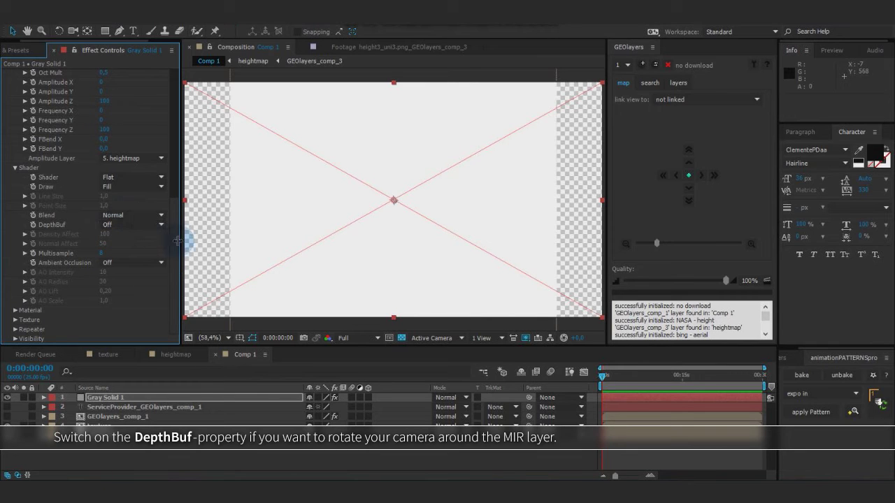
Step: Set Mir's Texture Layer to '4. texture', then deselect Gray Solid 1 to view the map
click(15, 320)
scroll(175, 268, down, 1)
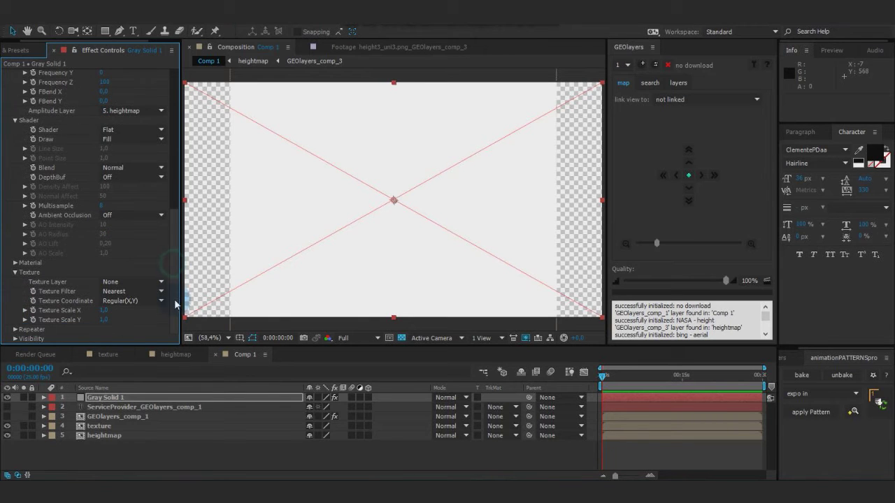
click(144, 282)
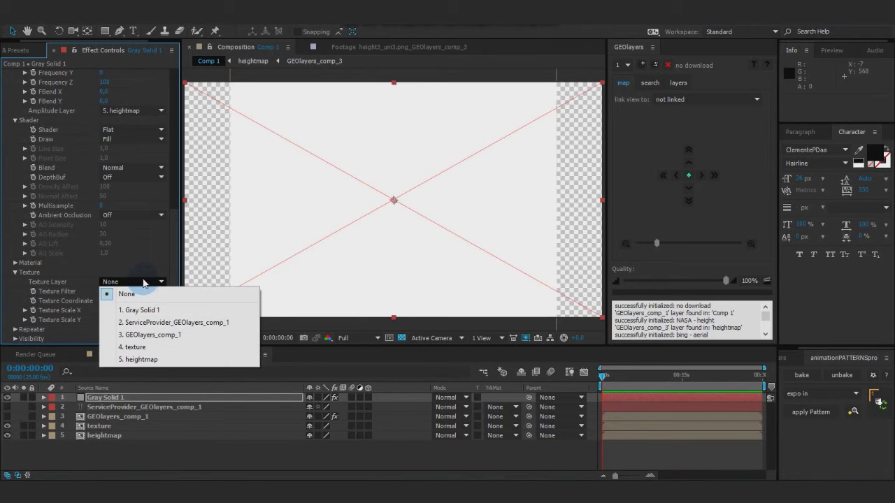
click(143, 347)
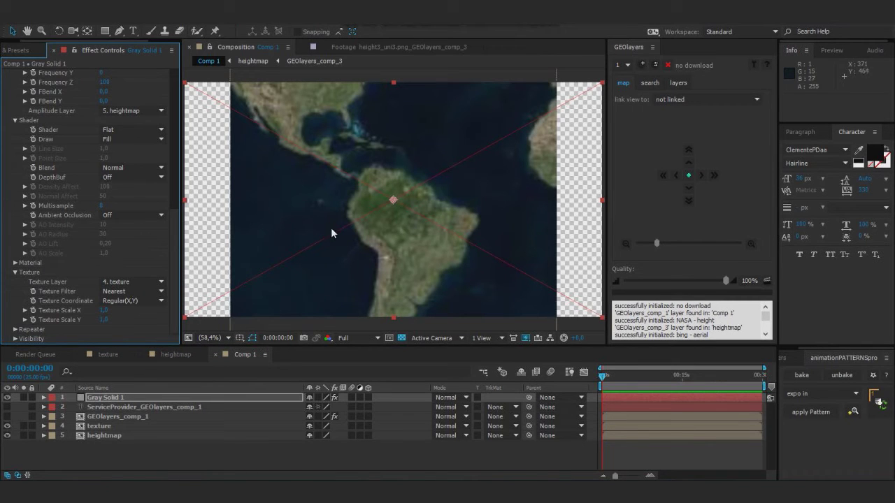
click(176, 454)
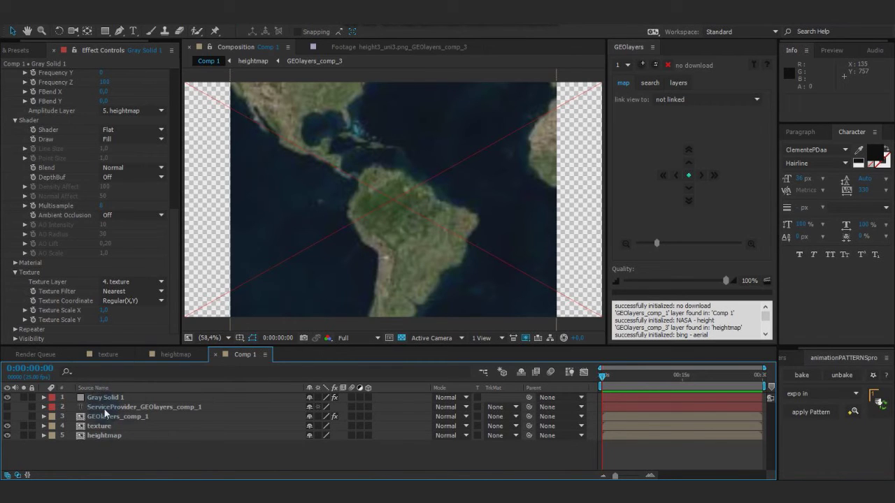
Step: Add Camera 1 and a Null 1 object to the comp
click(177, 456)
key(ctrl+alt+shift+c)
click(560, 366)
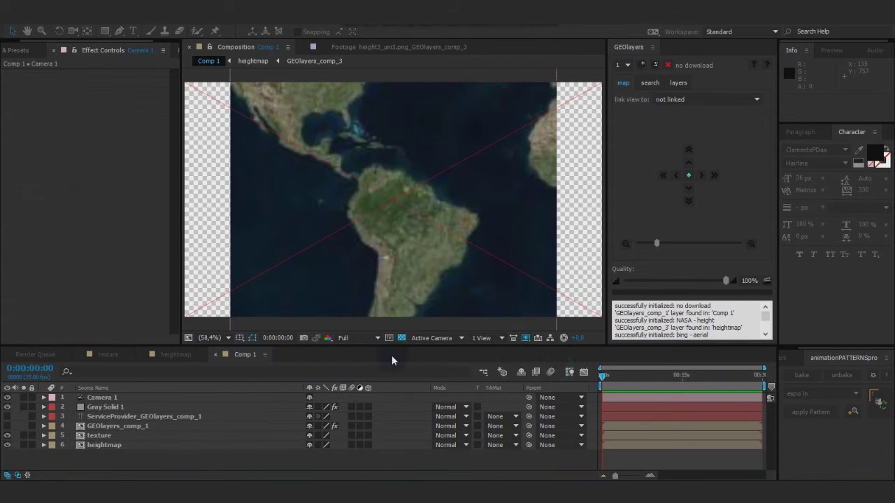
key(ctrl+alt+shift+y)
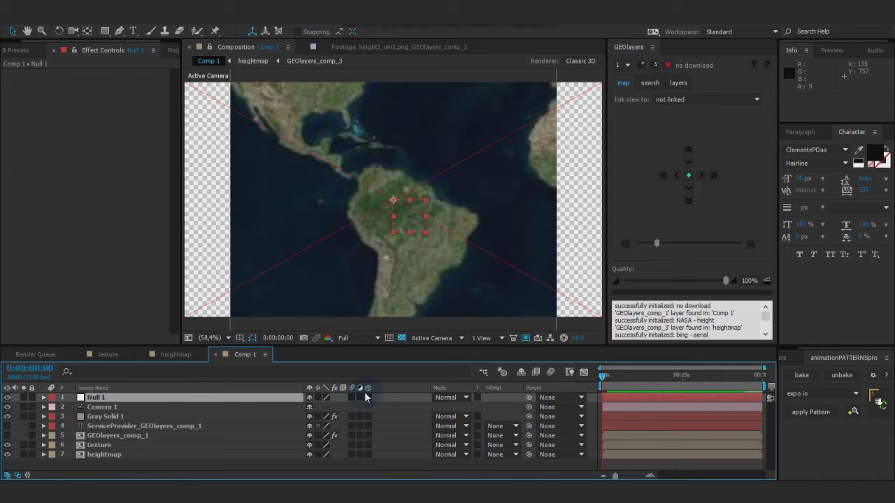
Step: Parent Camera 1 to Null 1 and tilt the null's X Rotation to about 52°
drag(509, 407, 128, 394)
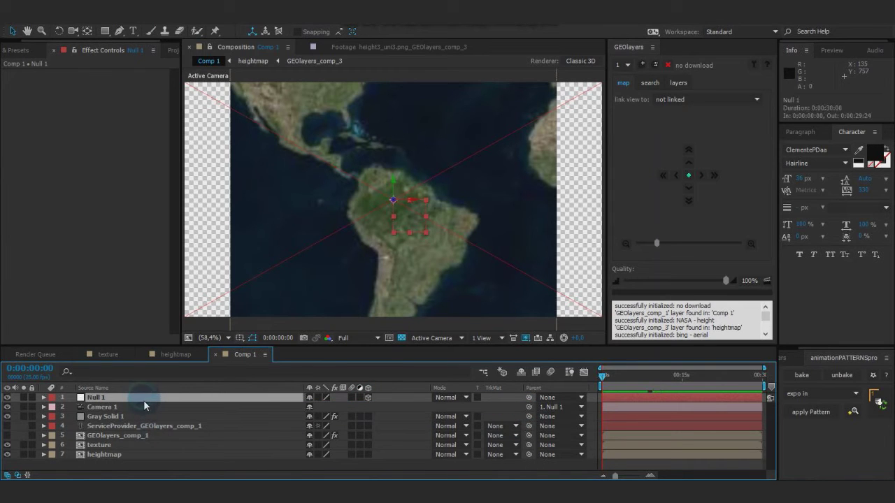
key(r)
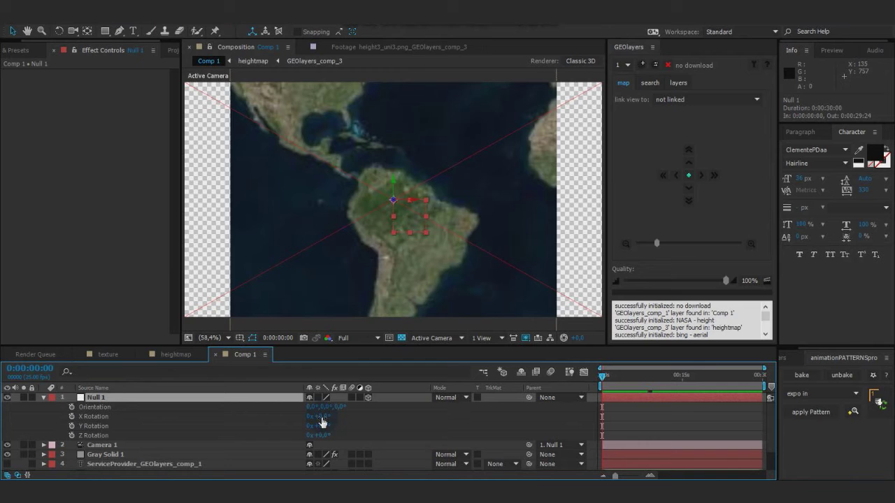
drag(319, 425, 350, 412)
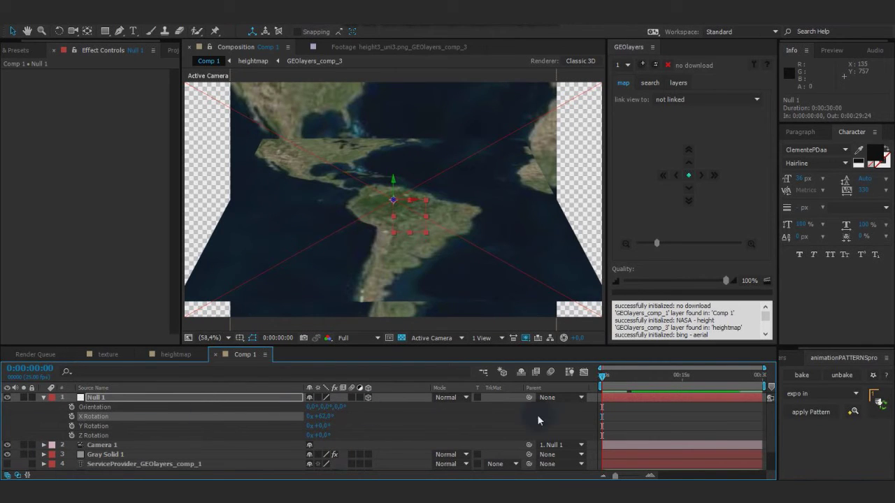
scroll(770, 423, down, 3)
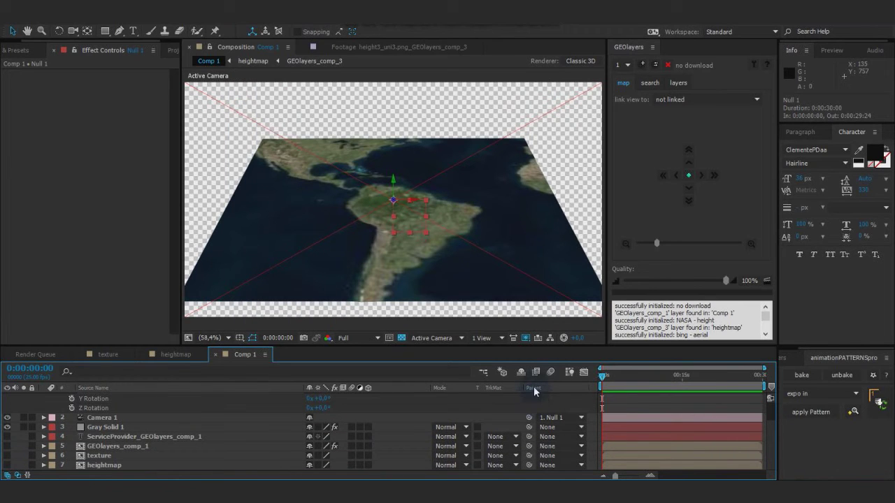
Step: On Gray Solid 1, scrub Mir's Fractal Amplitude down to about -1423
click(470, 264)
scroll(167, 189, down, 3)
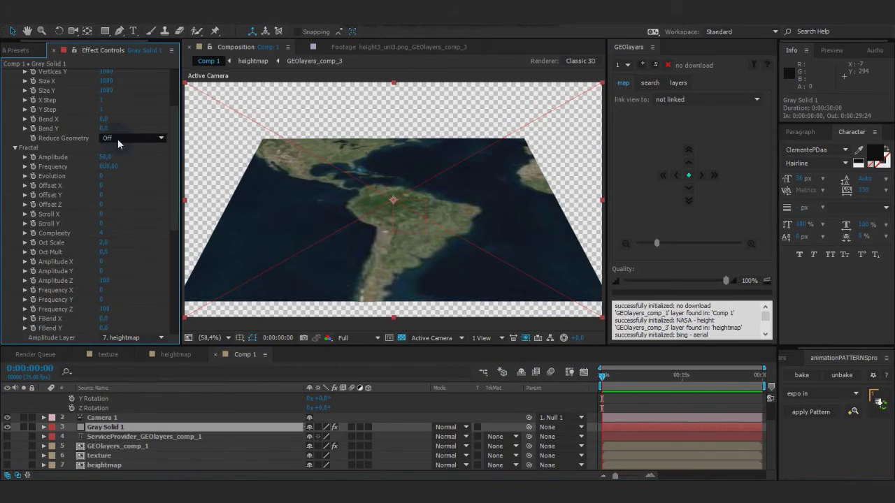
drag(105, 163, 21, 149)
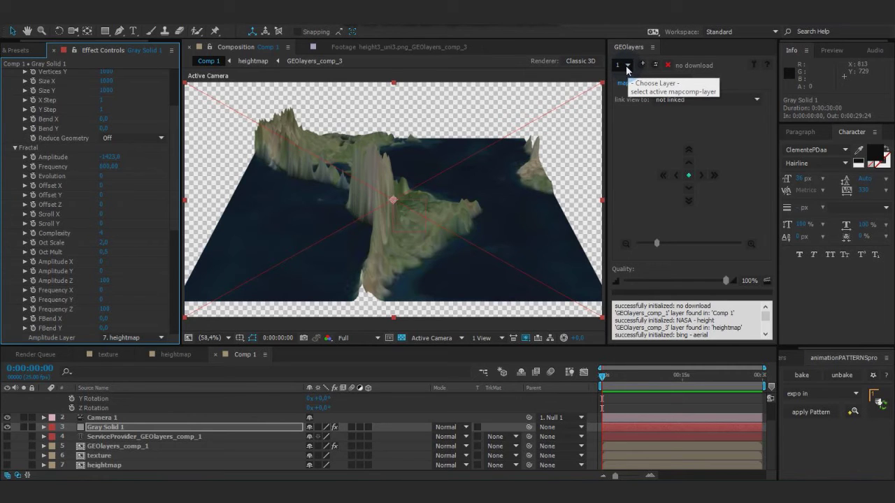
Step: Run GEOlayers finalize twice, confirming both dialogs, to build GEOlayers_comp_2 and GEOlayers_comp_3
click(766, 281)
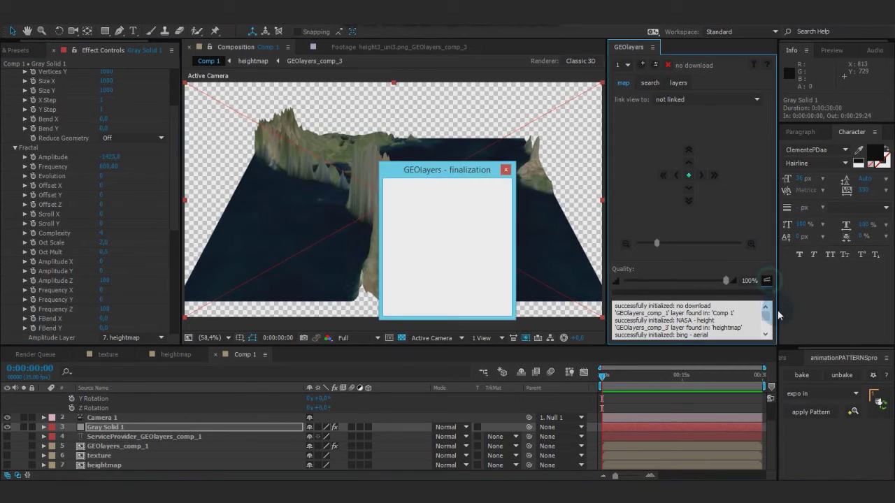
drag(475, 171, 496, 148)
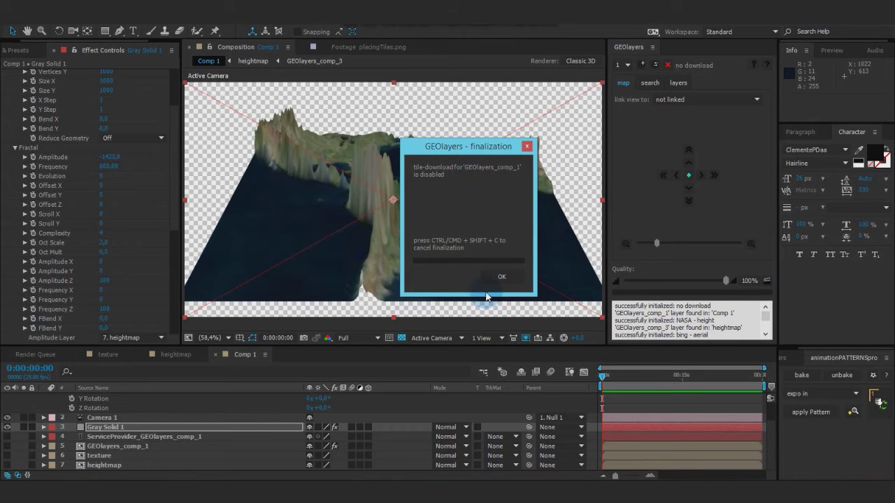
click(503, 276)
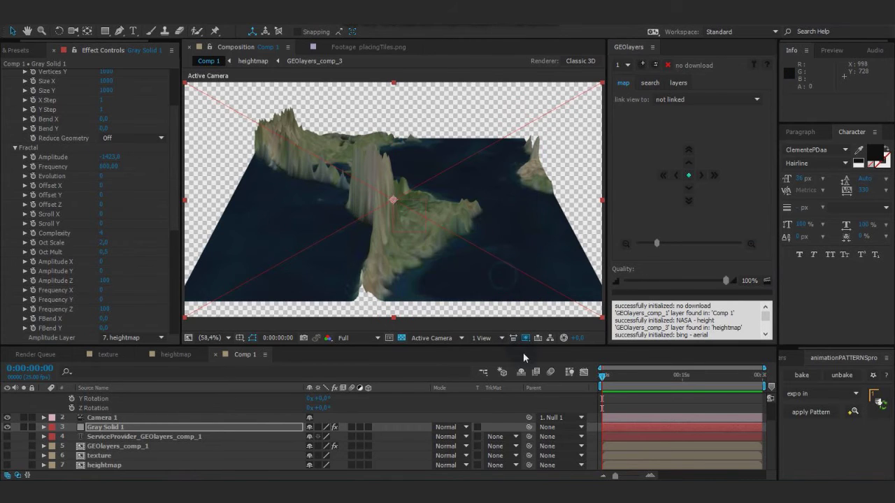
click(767, 286)
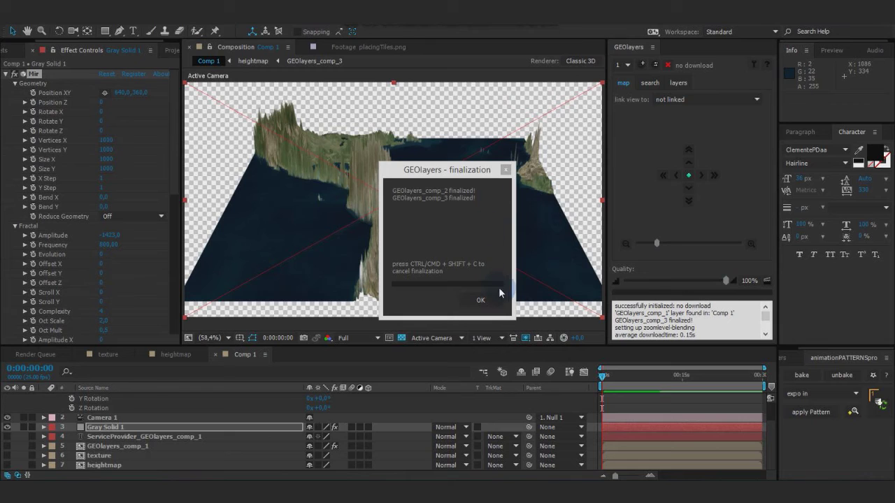
click(480, 300)
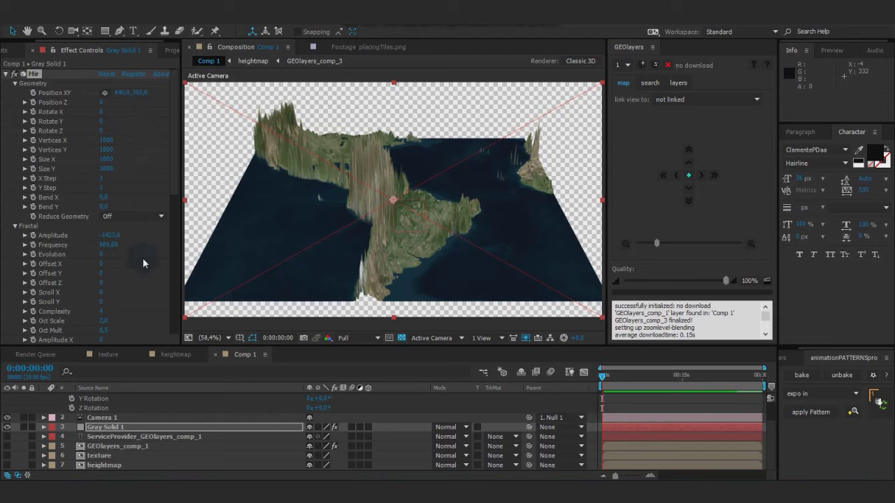
Step: Lower Mir's Amplitude to -575 and zoom the GEOlayers map in two steps
drag(109, 240, 572, 224)
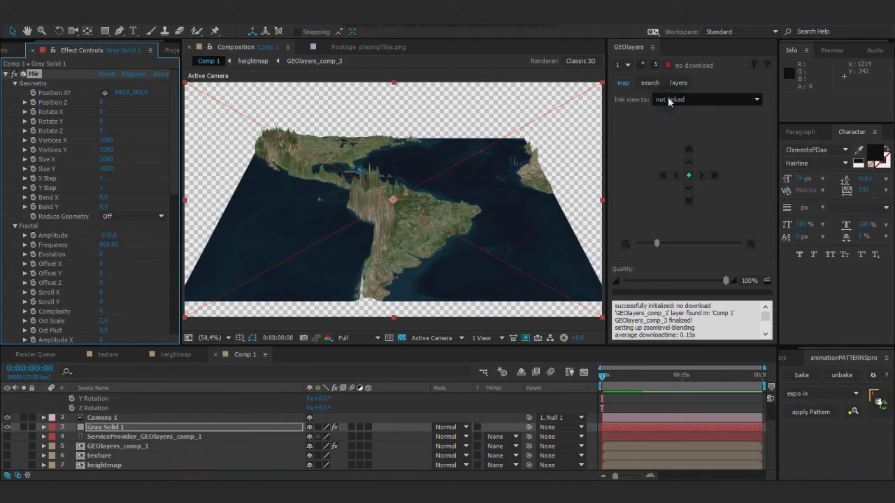
click(752, 246)
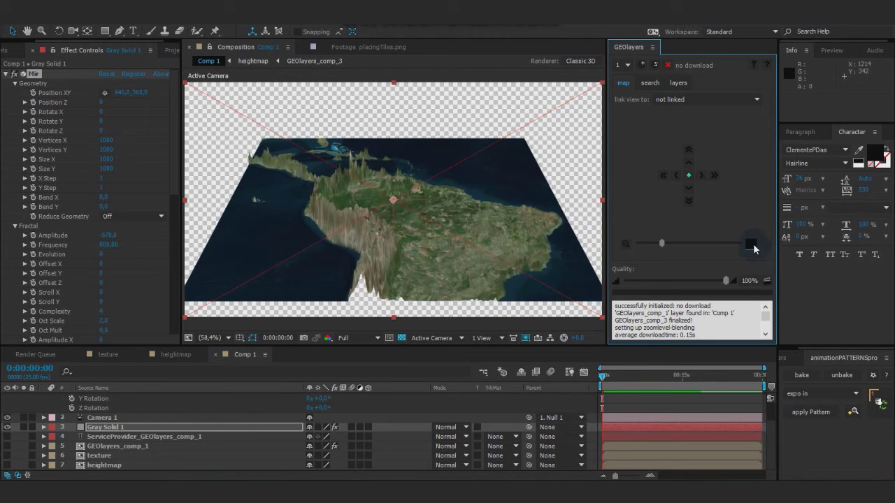
click(752, 246)
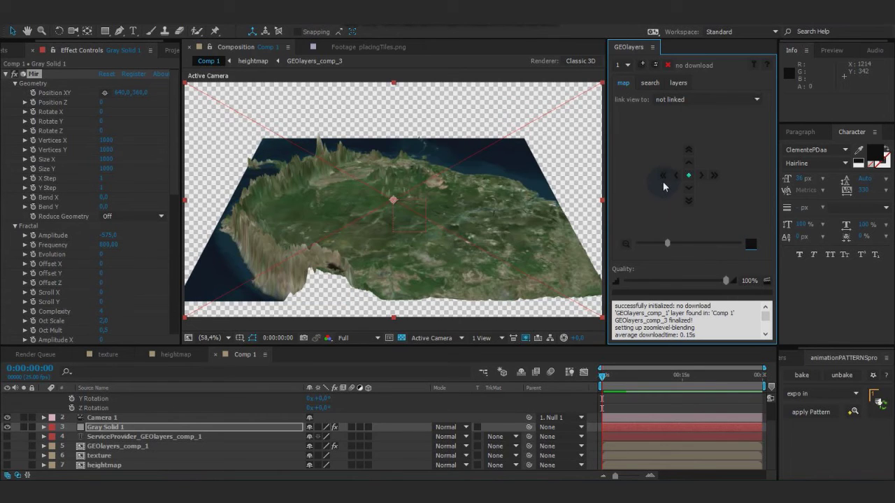
click(643, 307)
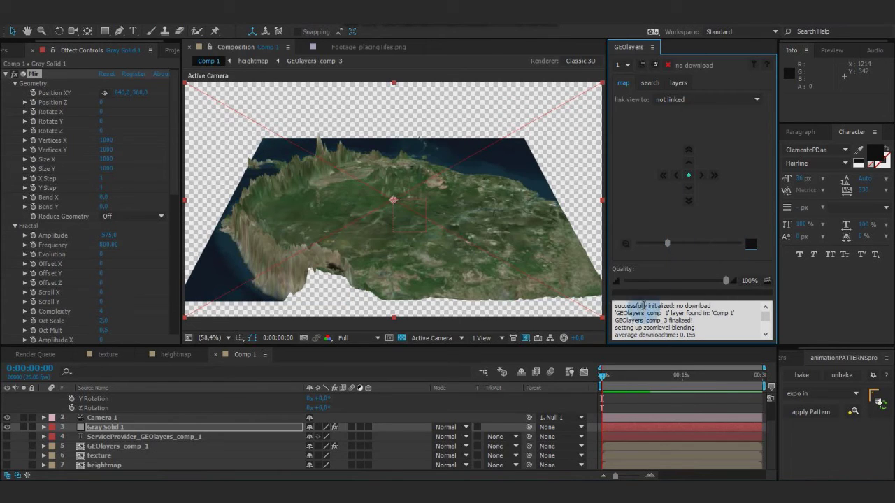
click(585, 308)
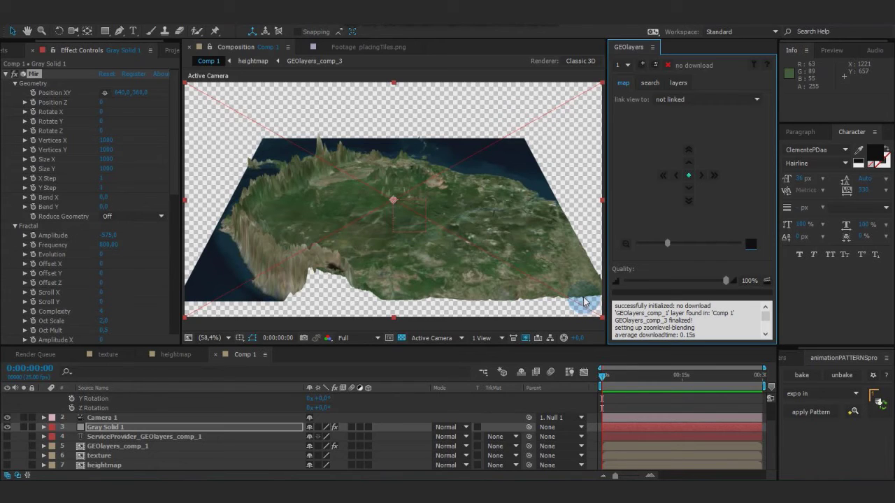
click(480, 366)
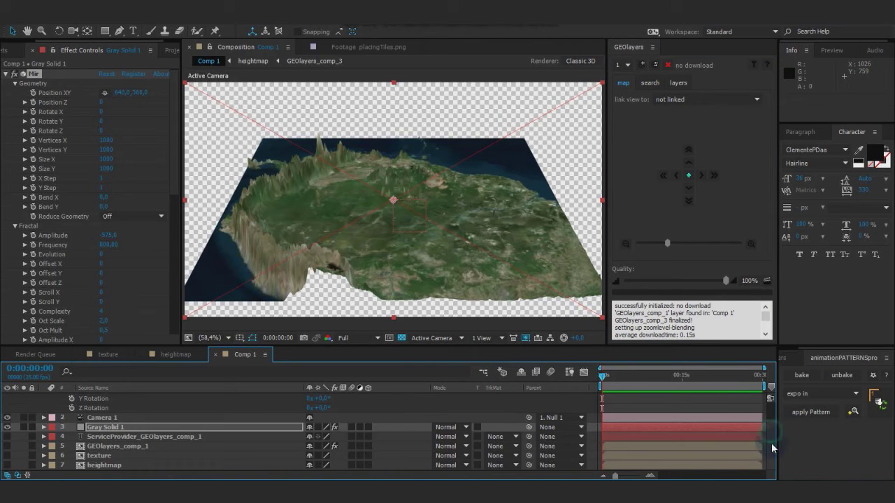
Step: Make GEOlayers_comp_1 a 3D layer and add a marker layer snapped to the map
click(158, 446)
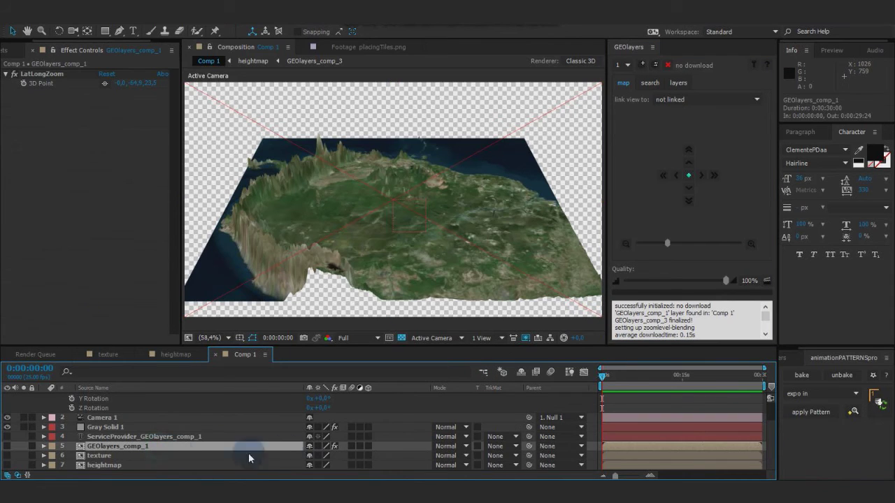
click(368, 446)
key(Return)
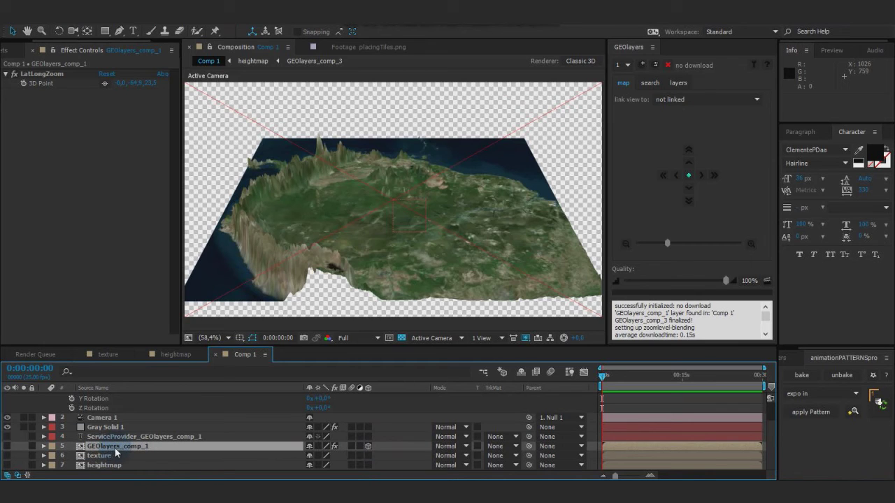
key(Return)
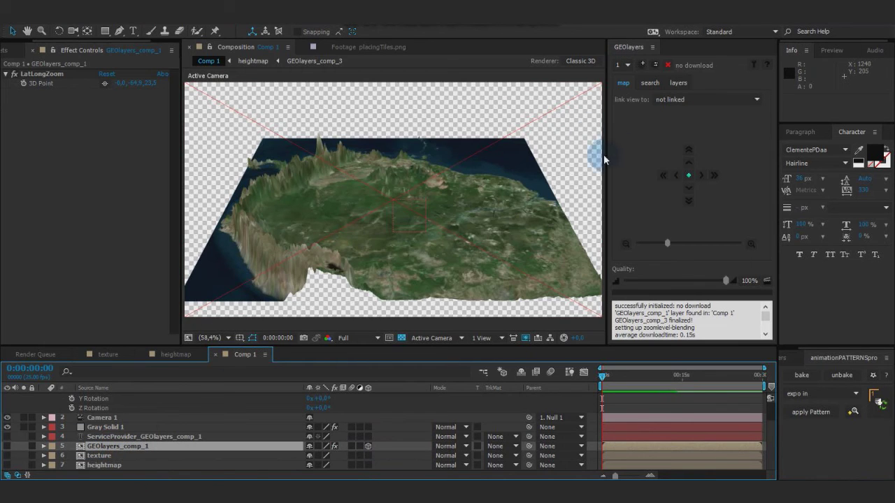
click(677, 83)
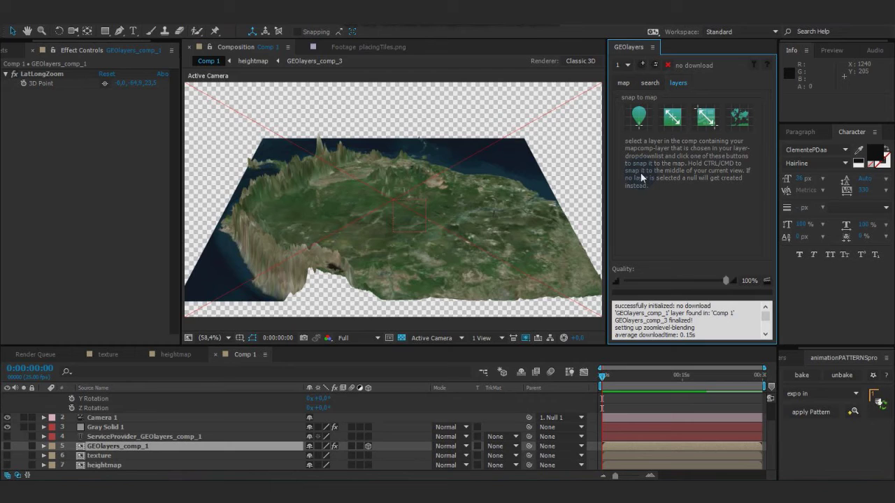
click(638, 117)
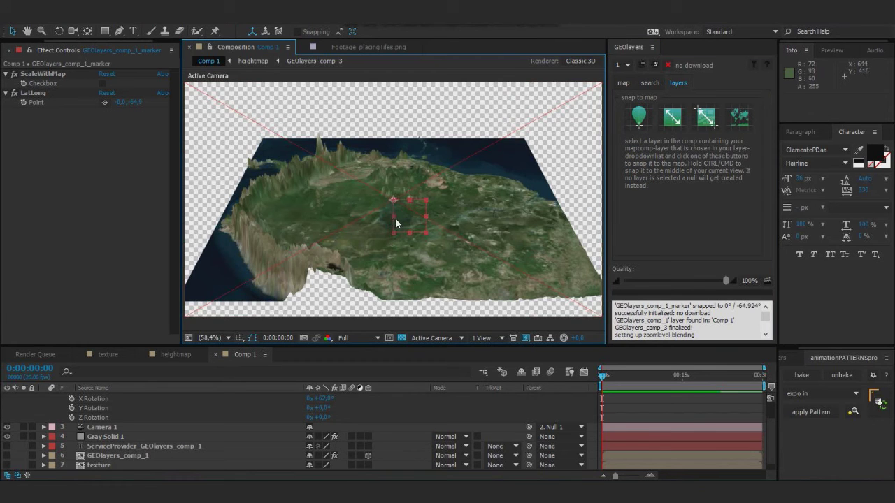
Step: Pan the GEOlayers map two steps west and two steps north
click(623, 82)
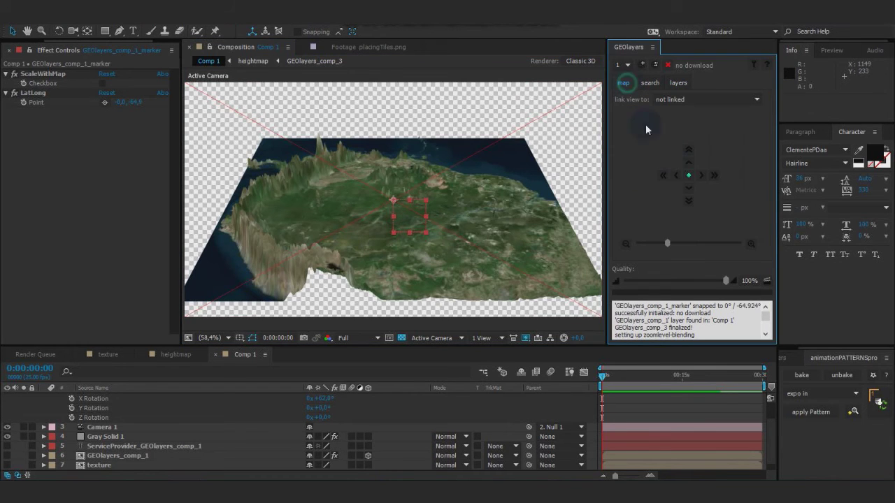
click(676, 175)
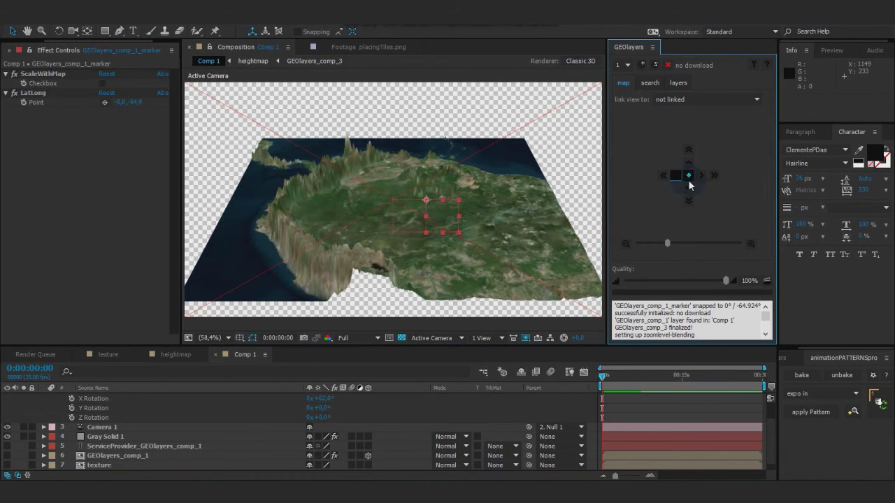
click(676, 176)
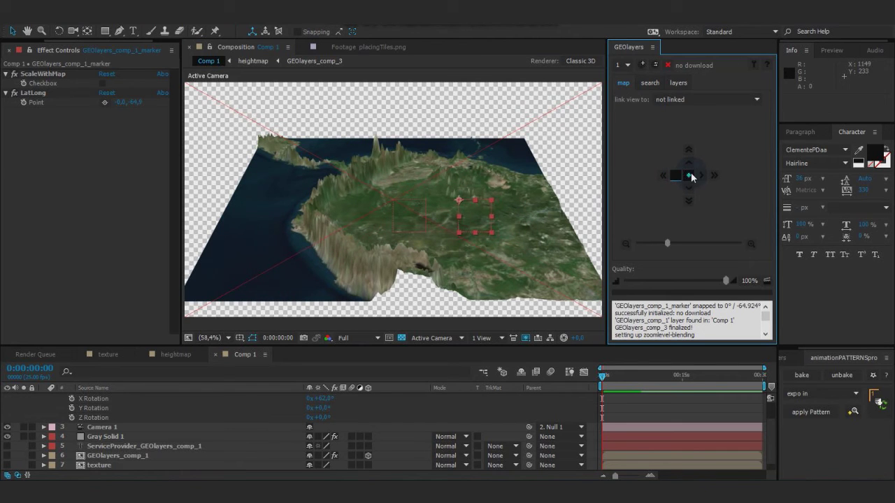
click(689, 162)
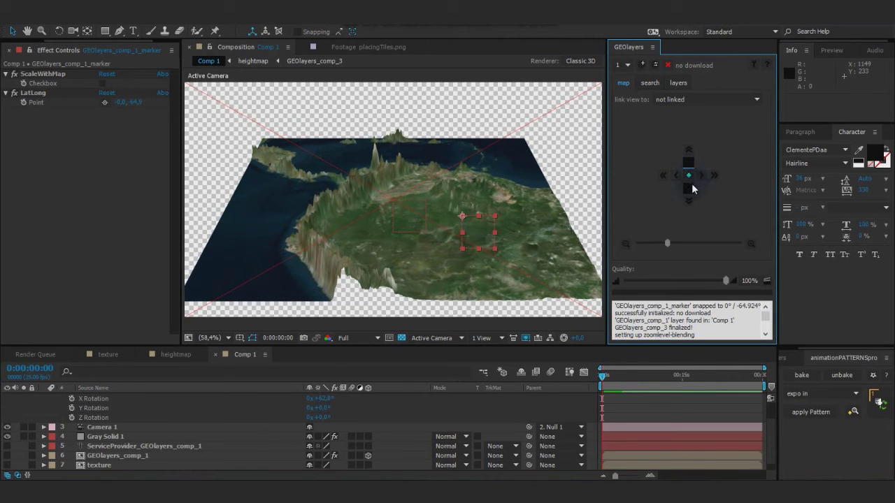
click(690, 165)
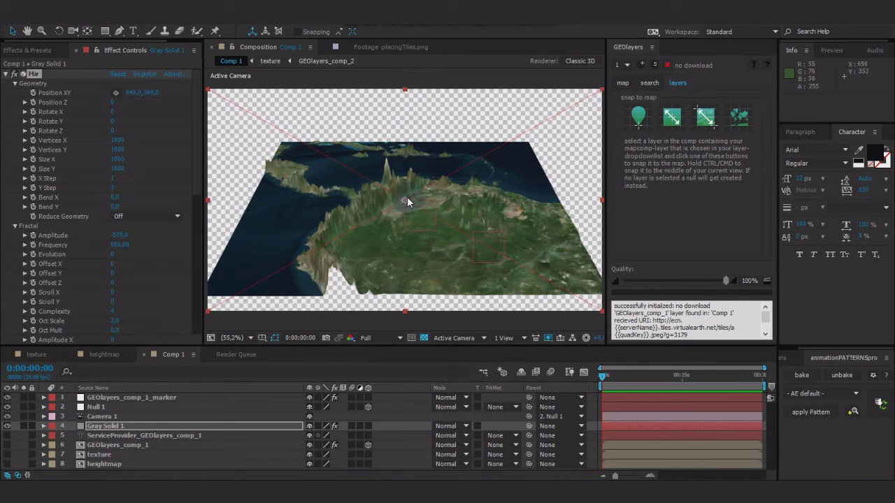
Step: Zoom the GEOlayers map in and back out twice, then show the Project panel
click(622, 82)
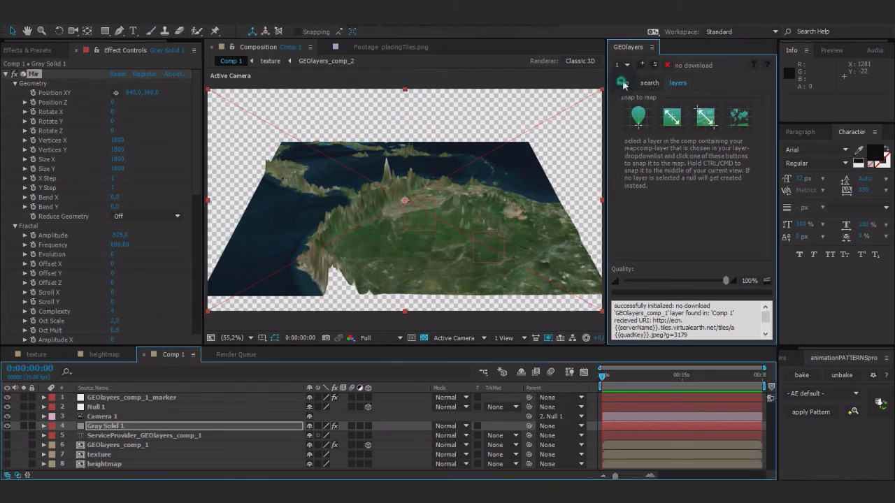
click(750, 243)
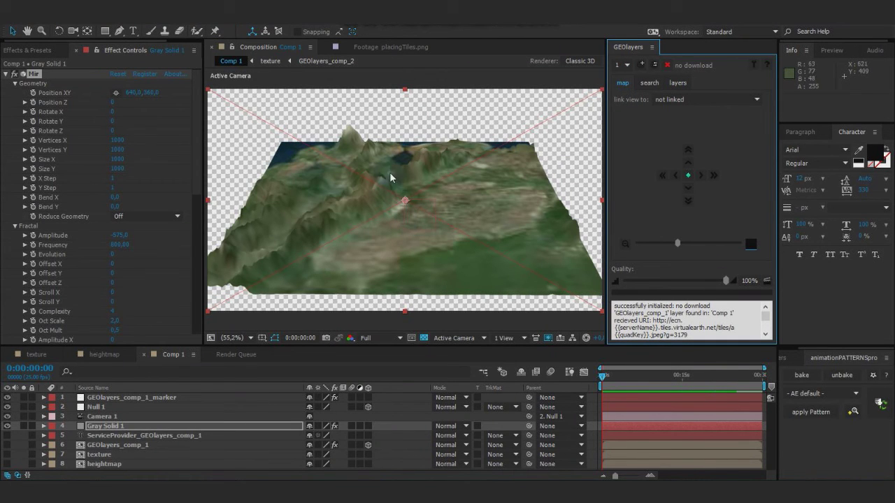
click(625, 245)
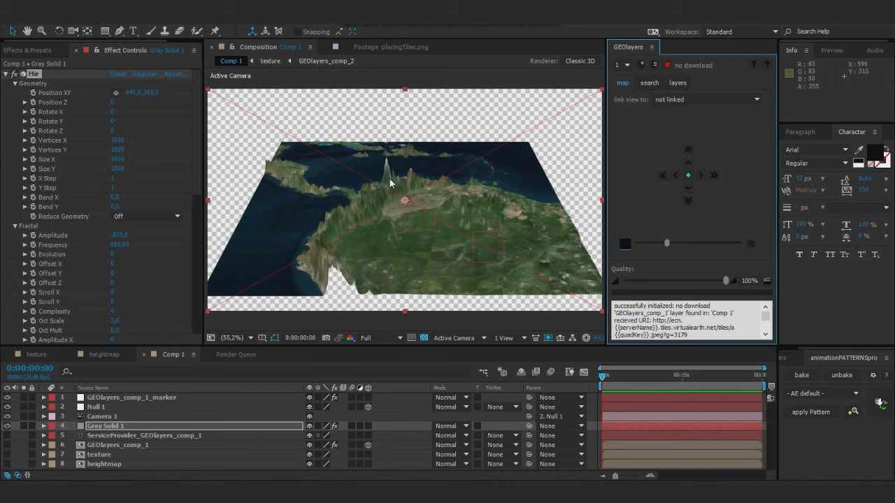
click(755, 244)
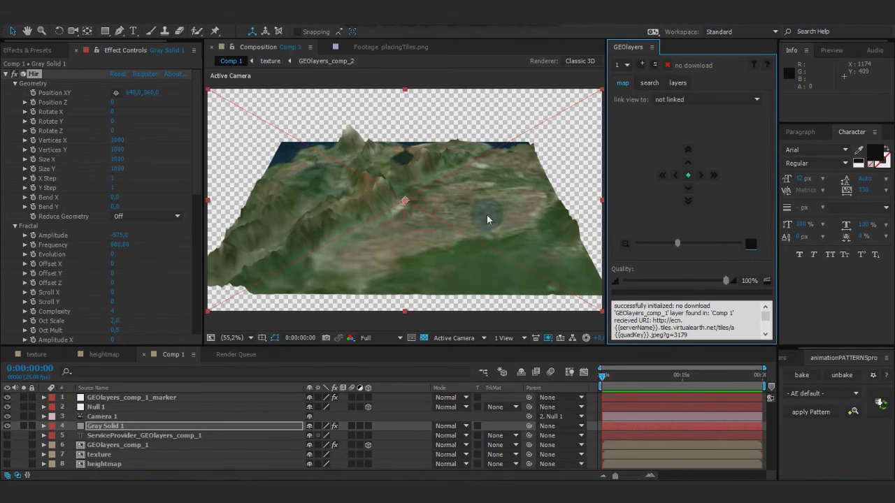
click(625, 245)
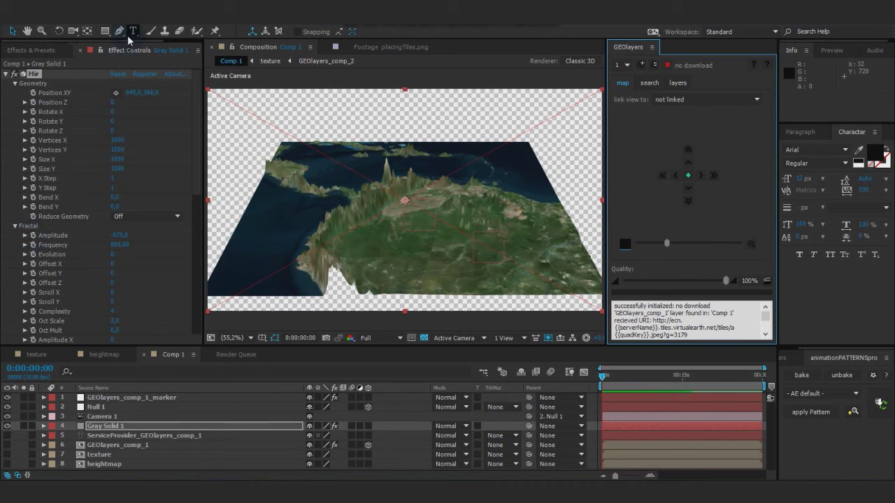
click(176, 50)
Step: Open GEOlayers_comp_1 and reveal the expression on MapPivot's Scale, then return to Comp 1
click(6, 162)
double_click(61, 172)
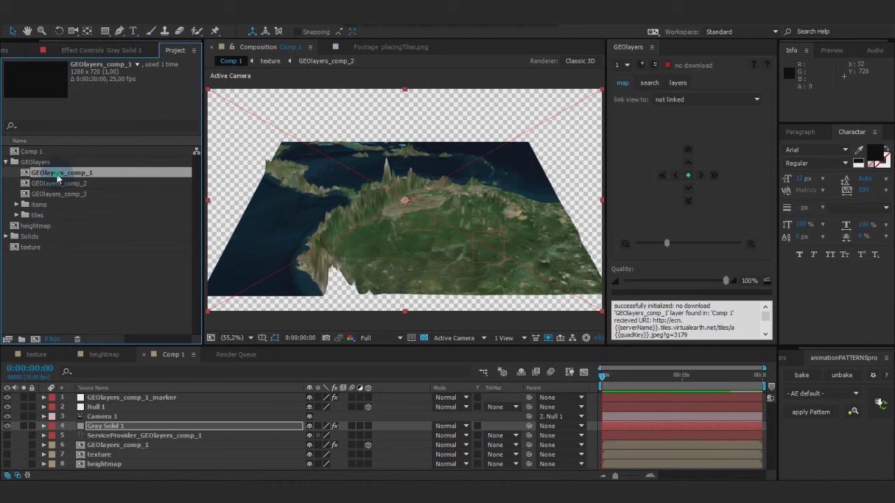
drag(314, 357, 231, 182)
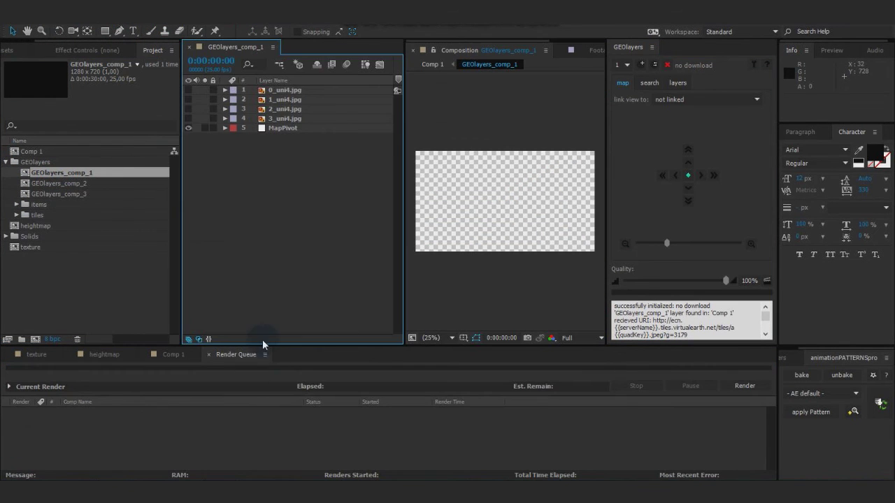
click(225, 128)
click(234, 147)
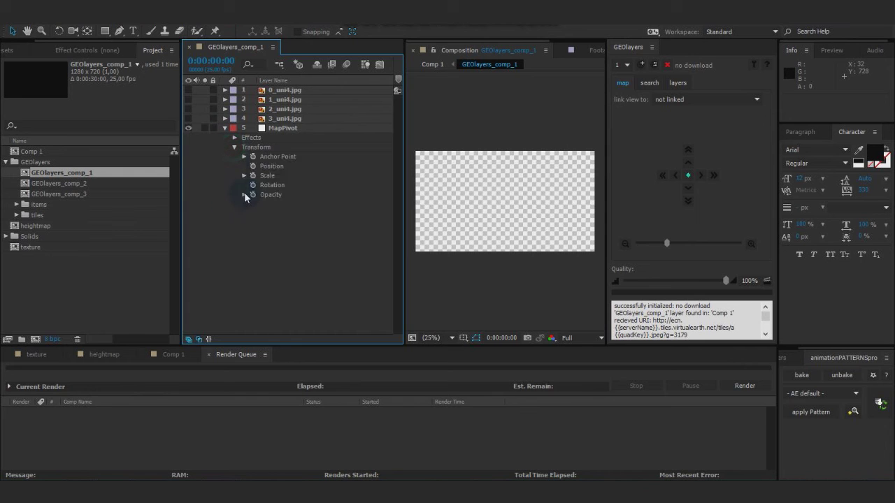
alt+click(252, 175)
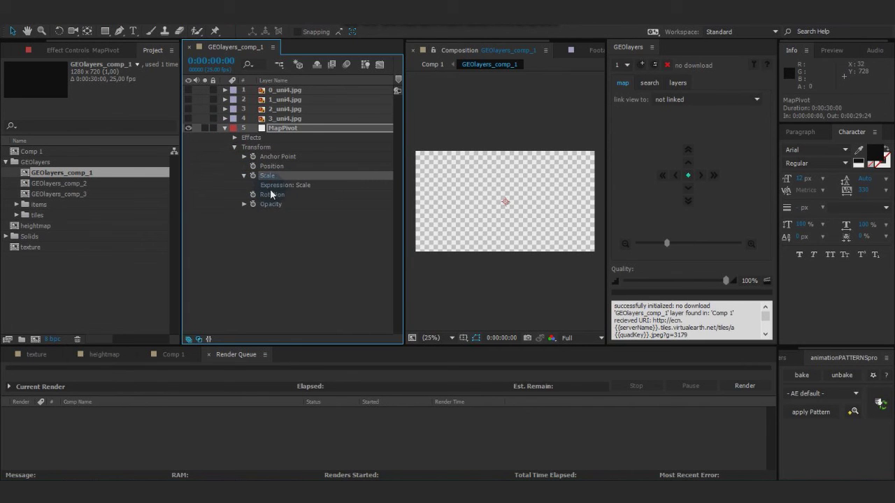
click(174, 356)
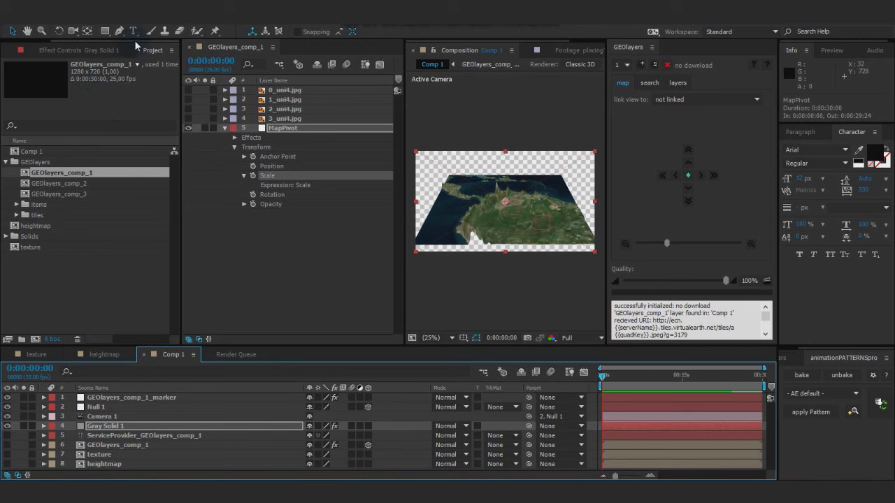
Step: Give Mir's Amplitude an expression linking it to MapPivot's Scale multiplied by value
click(98, 49)
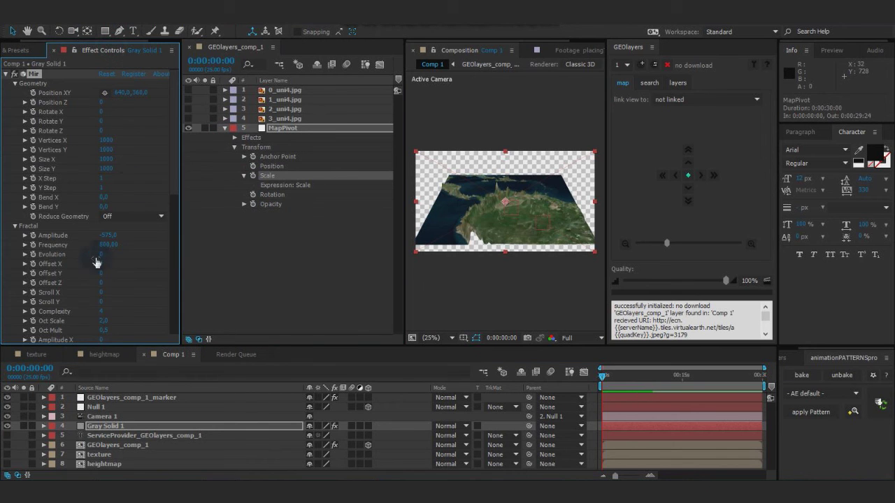
alt+click(33, 236)
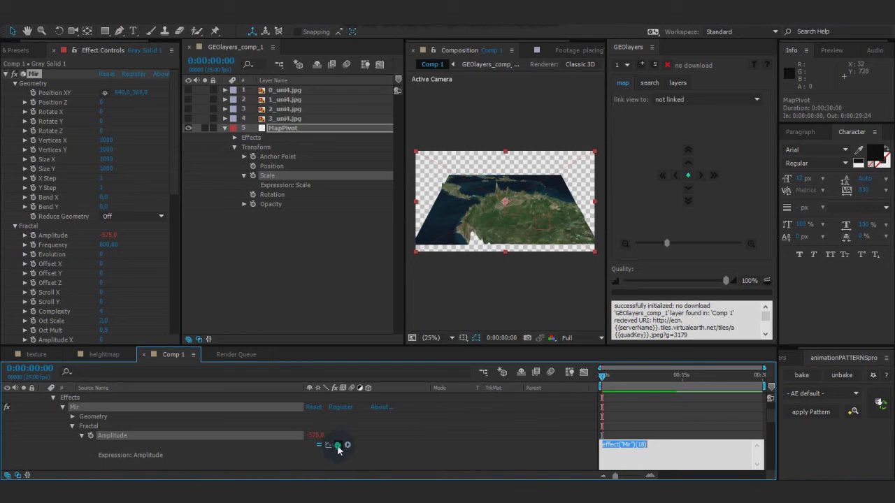
drag(338, 445, 277, 186)
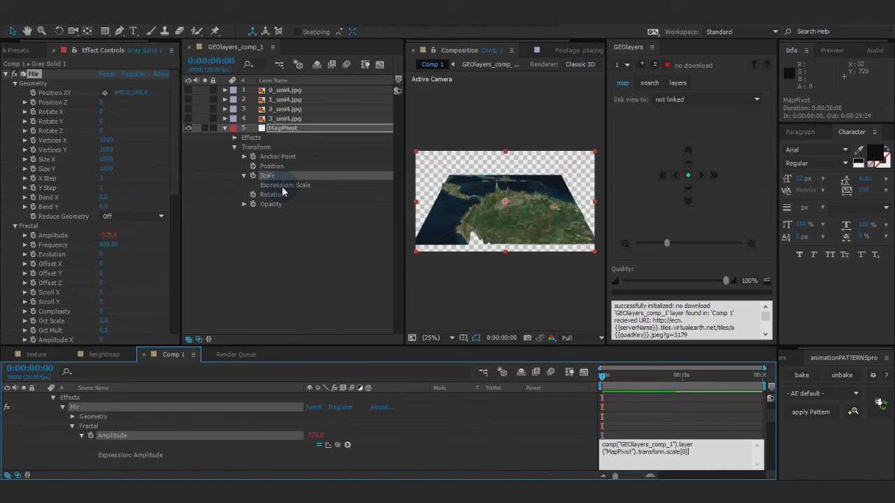
text(*)
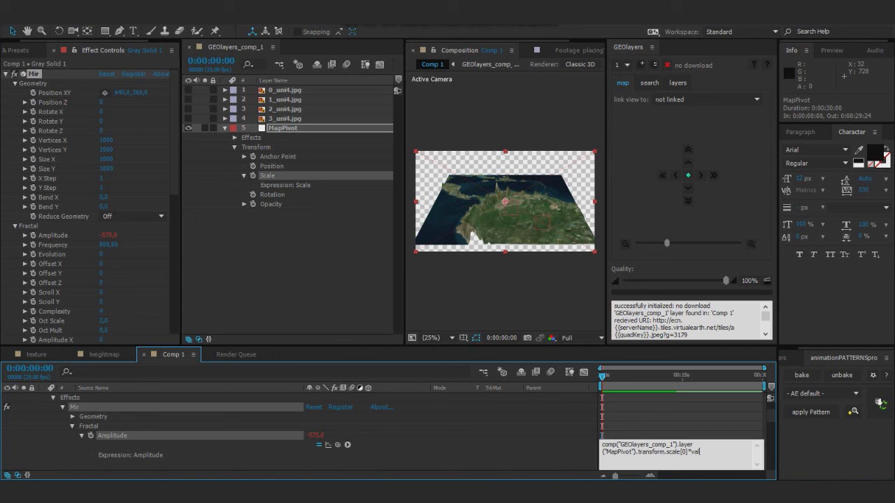
click(282, 187)
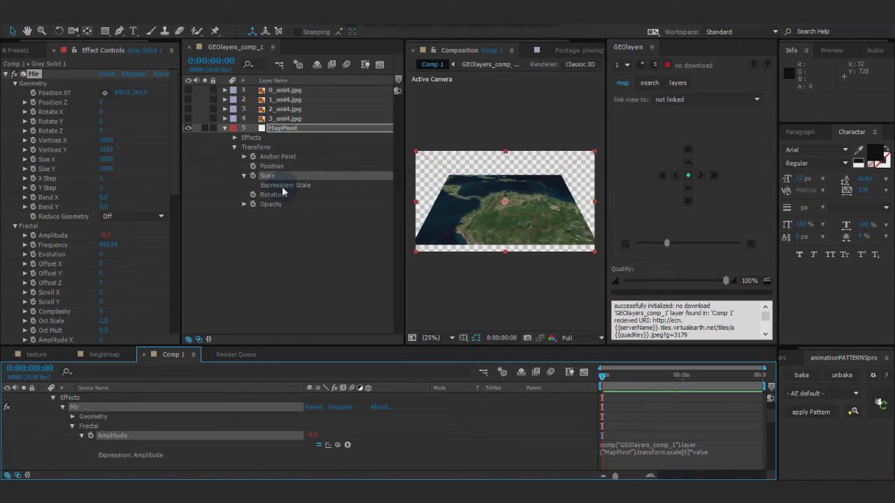
click(188, 48)
Step: Widen the comp view and adjust Mir's Amplitude base value up and back down
drag(490, 183, 636, 168)
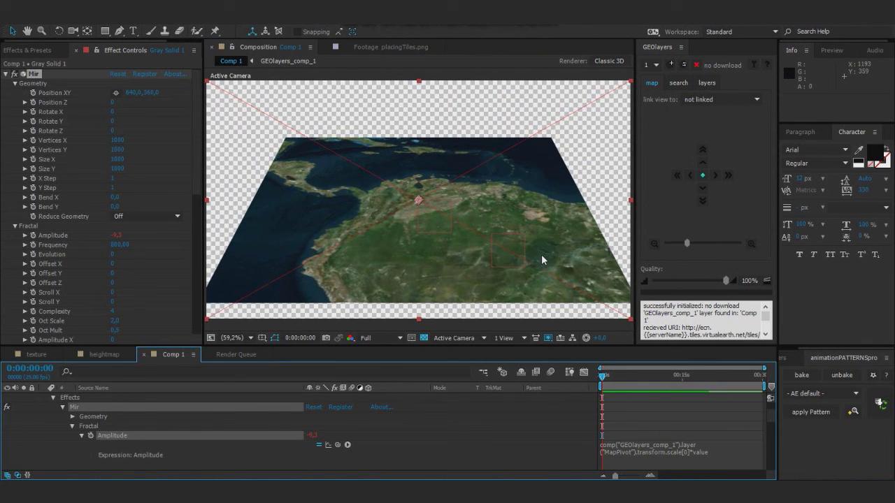
click(81, 436)
drag(311, 435, 181, 442)
click(313, 434)
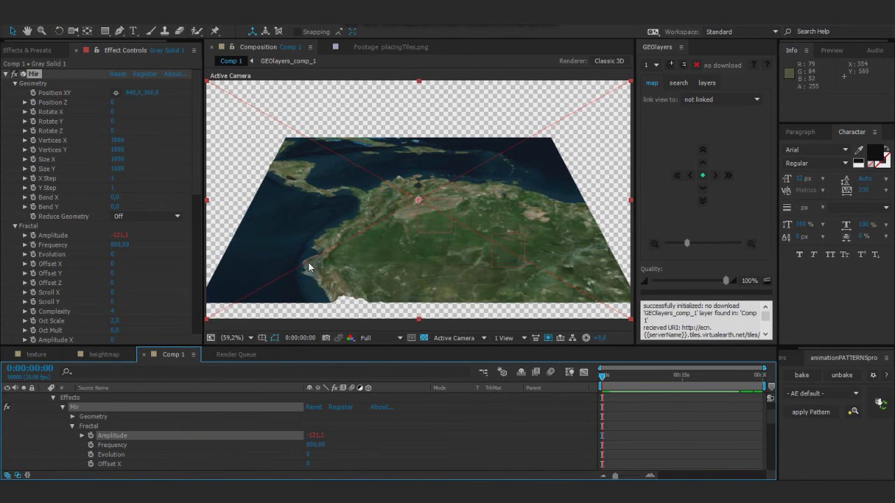
Step: Zoom the GEOlayers map in closer, then finalize the map tiles
click(751, 245)
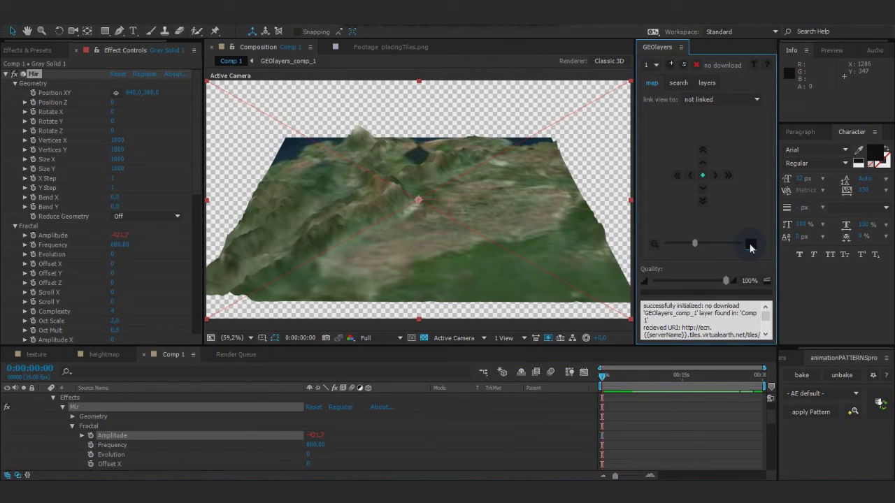
click(751, 246)
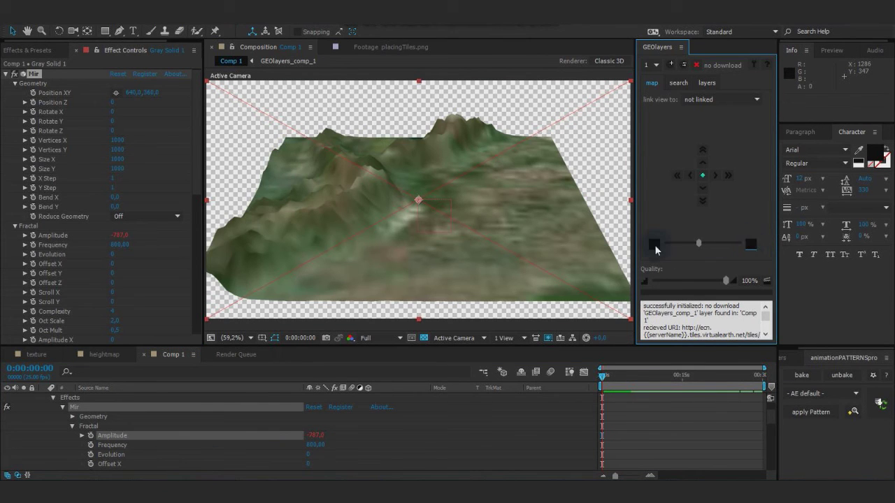
click(656, 246)
click(750, 244)
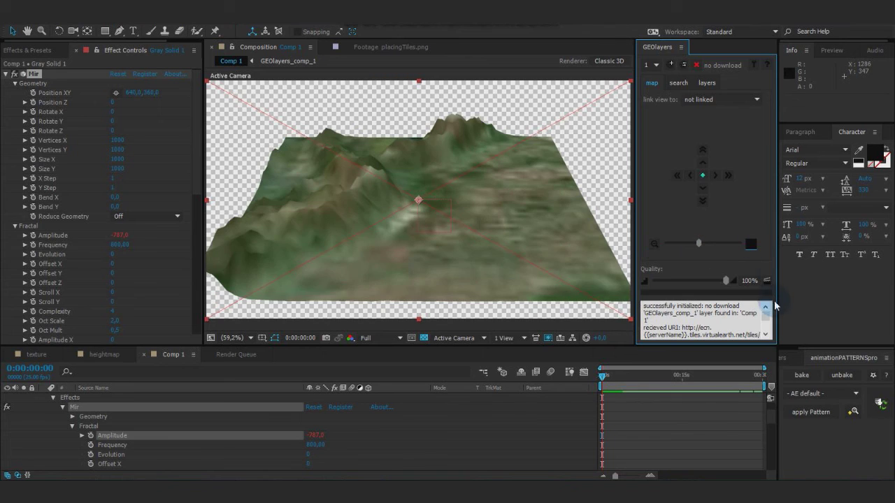
click(767, 281)
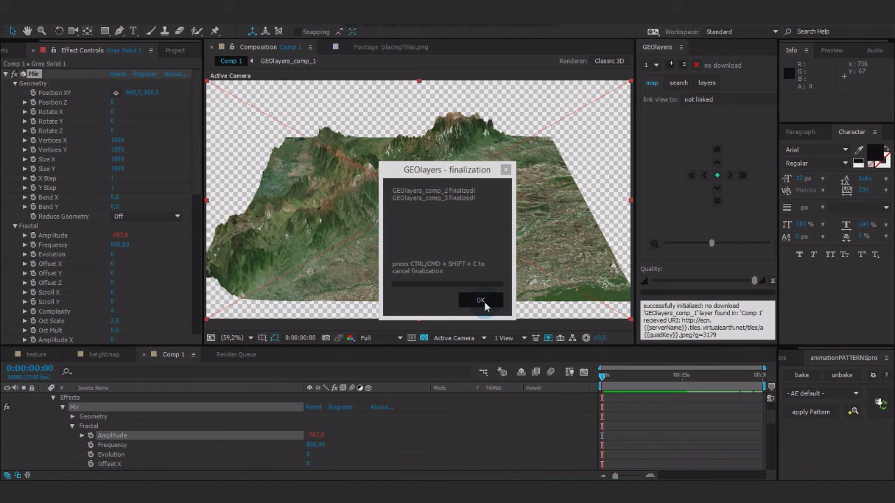
click(482, 301)
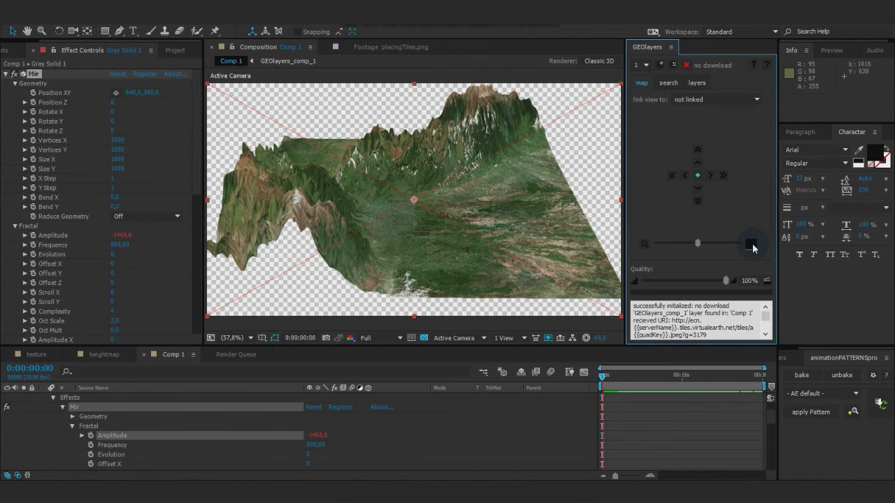